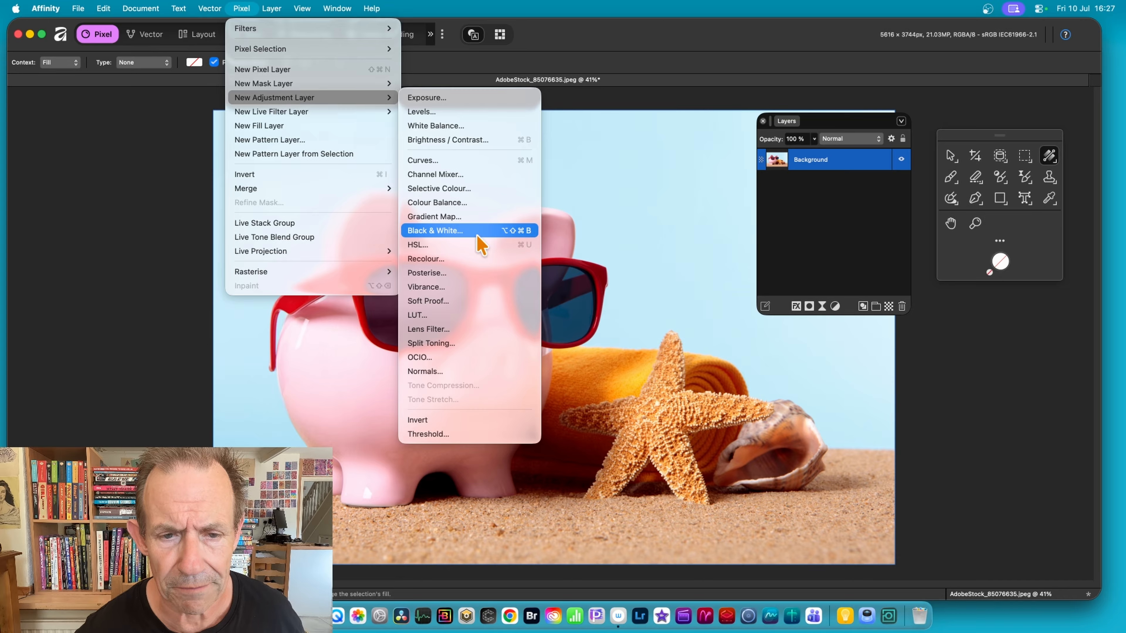
# Add a Black & White adjustment layer with Red at -31%, Yellow at -8% and the Multiply blend mode
pyautogui.click(477, 234)
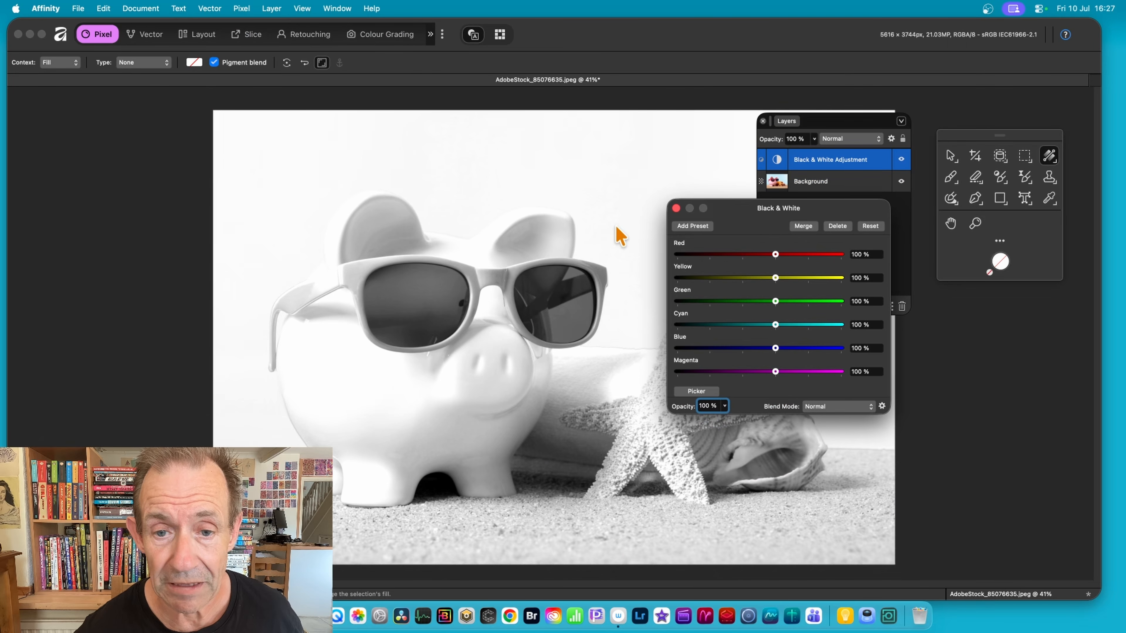
pyautogui.moveTo(776, 211); pyautogui.dragTo(599, 169)
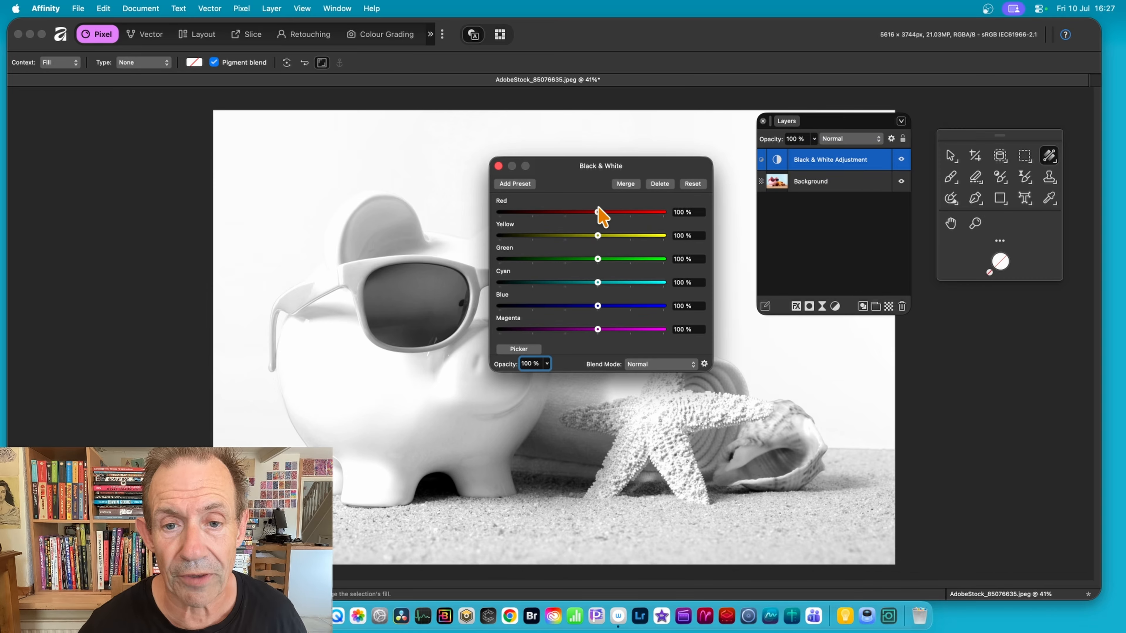
pyautogui.moveTo(596, 213); pyautogui.dragTo(562, 236)
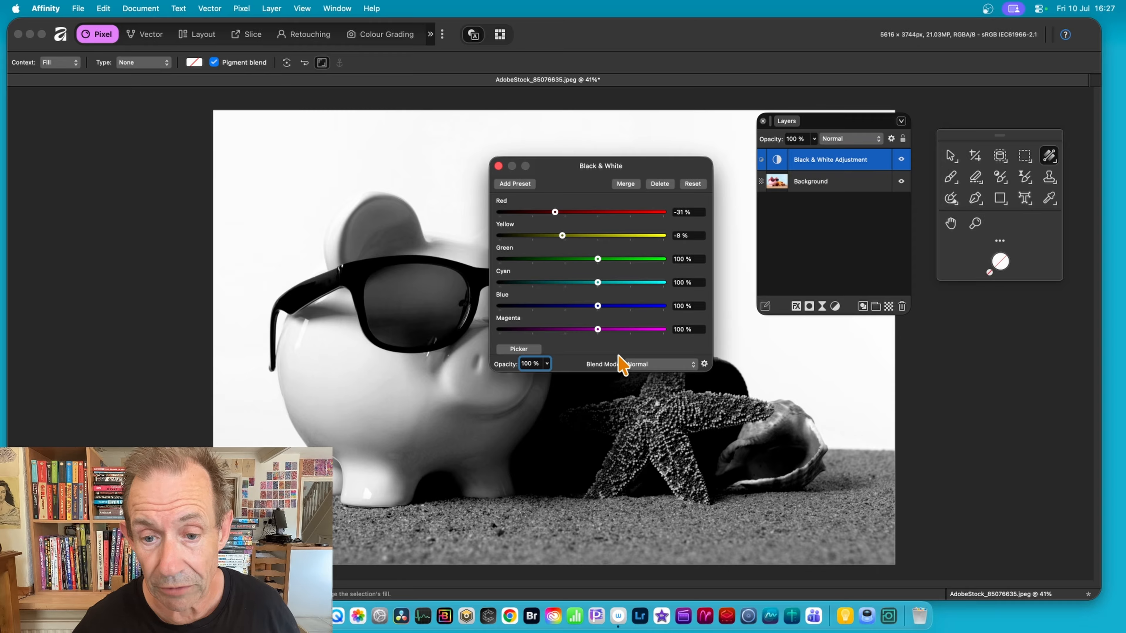
pyautogui.click(648, 364)
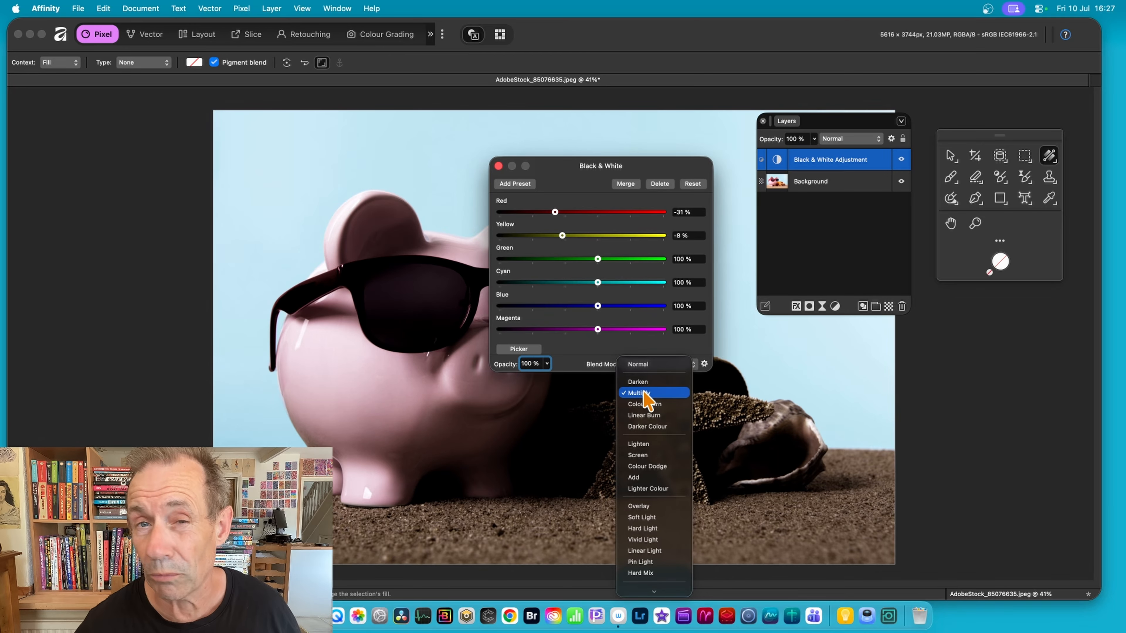
pyautogui.click(646, 393)
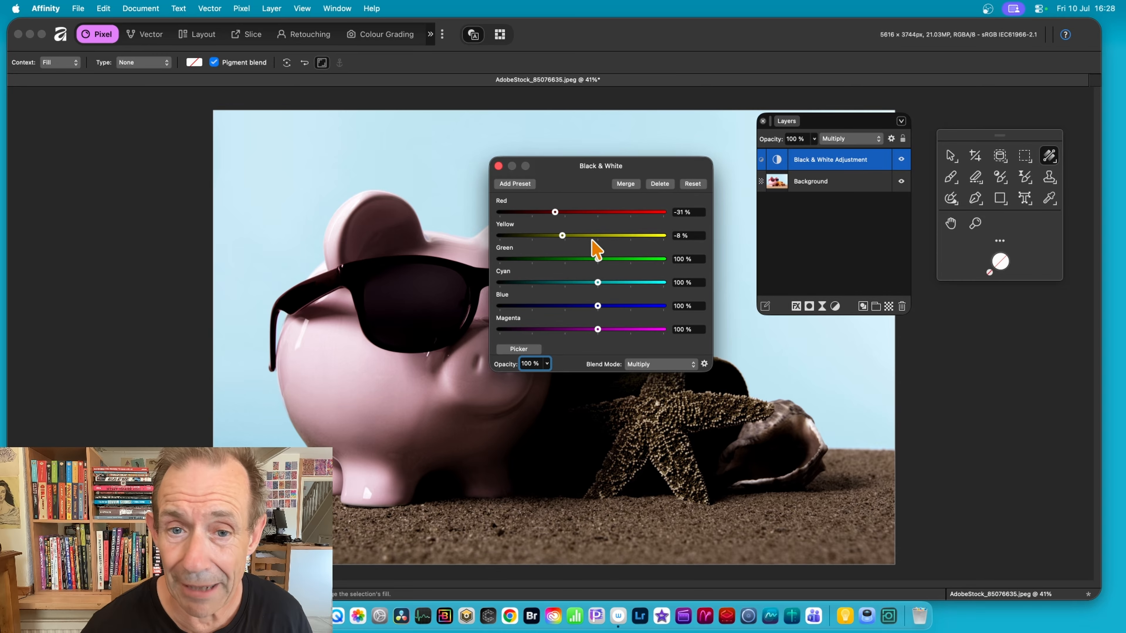
# Try merging the Black & White adjustment into the Background layer and undo the merge
pyautogui.click(634, 183)
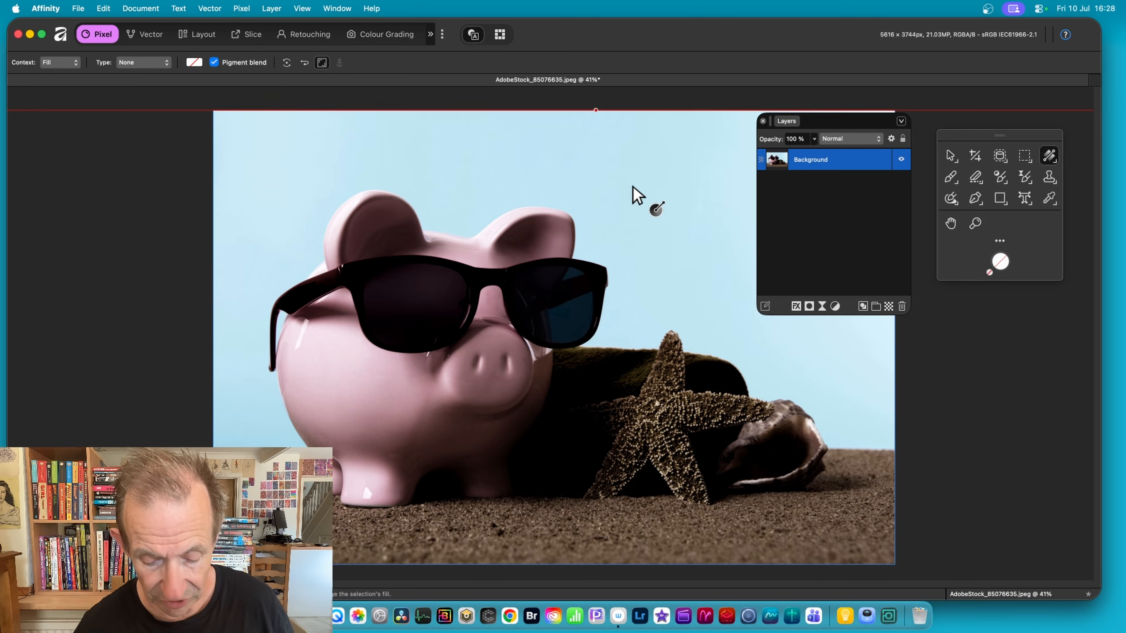
pyautogui.press('super+z')
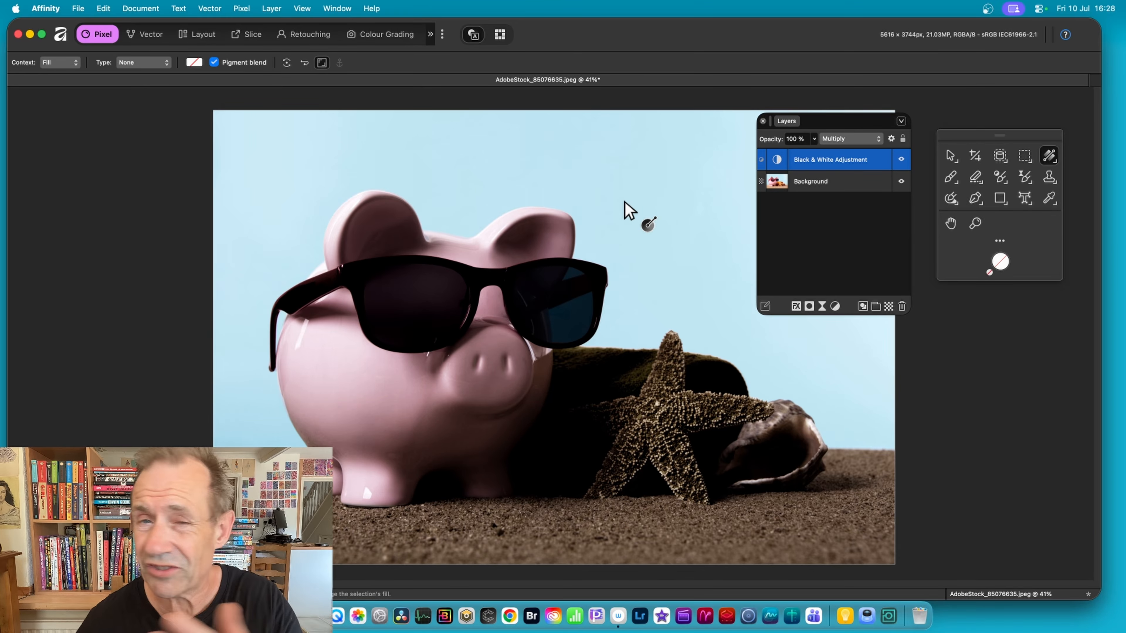
# Reopen the Black & White adjustment's settings and set Red to 133% and Yellow to 118%
pyautogui.doubleClick(779, 161)
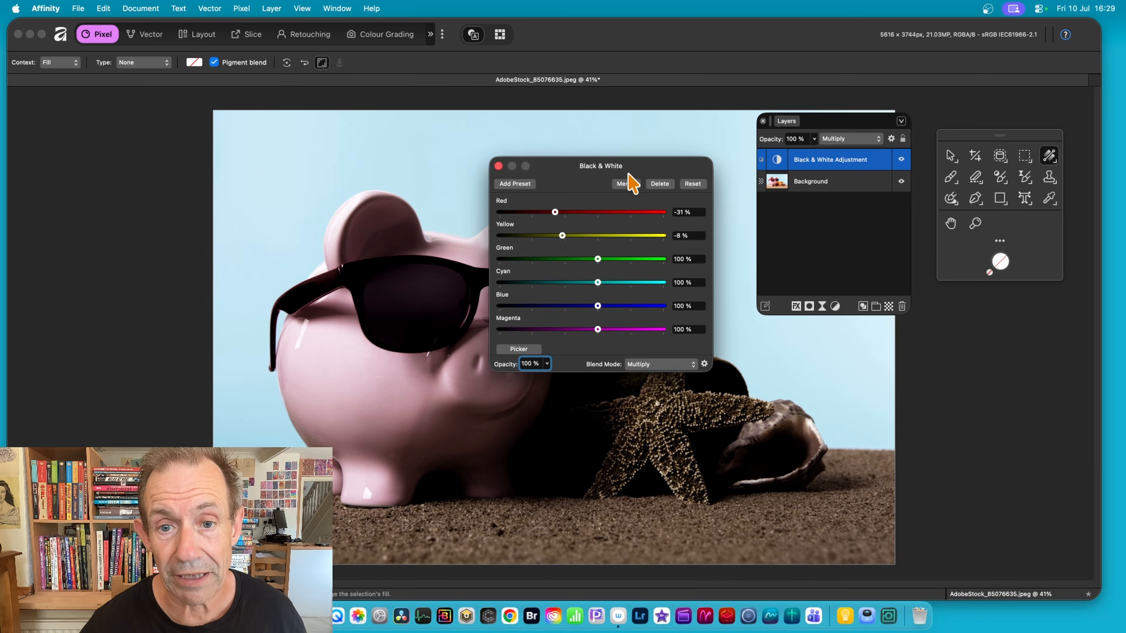
pyautogui.moveTo(628, 173); pyautogui.dragTo(574, 158)
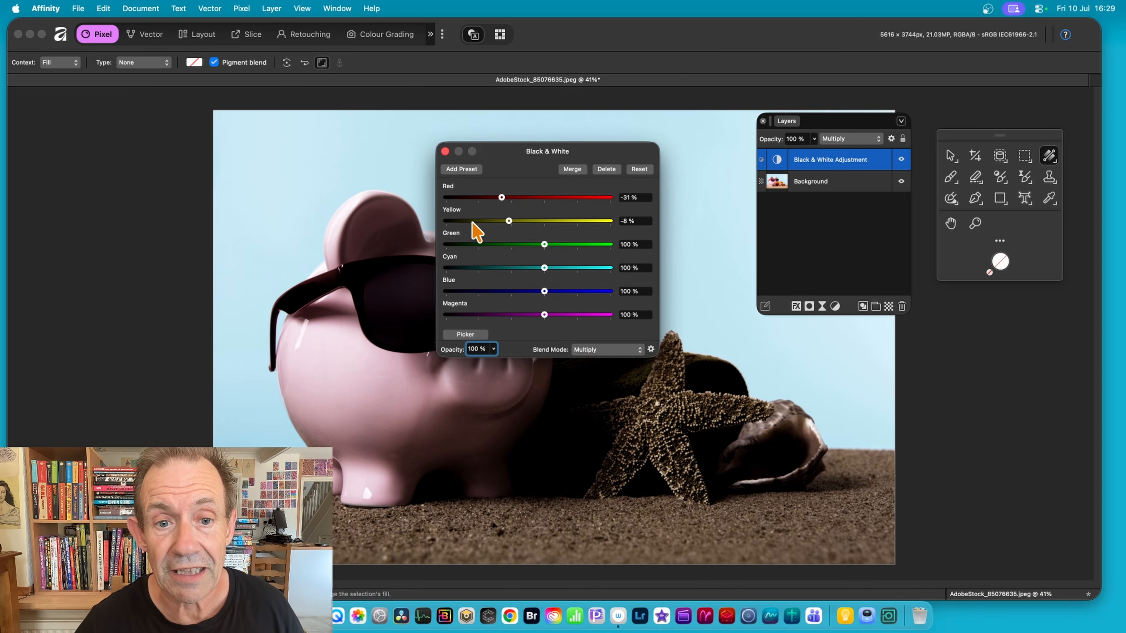
pyautogui.moveTo(502, 198); pyautogui.dragTo(559, 235)
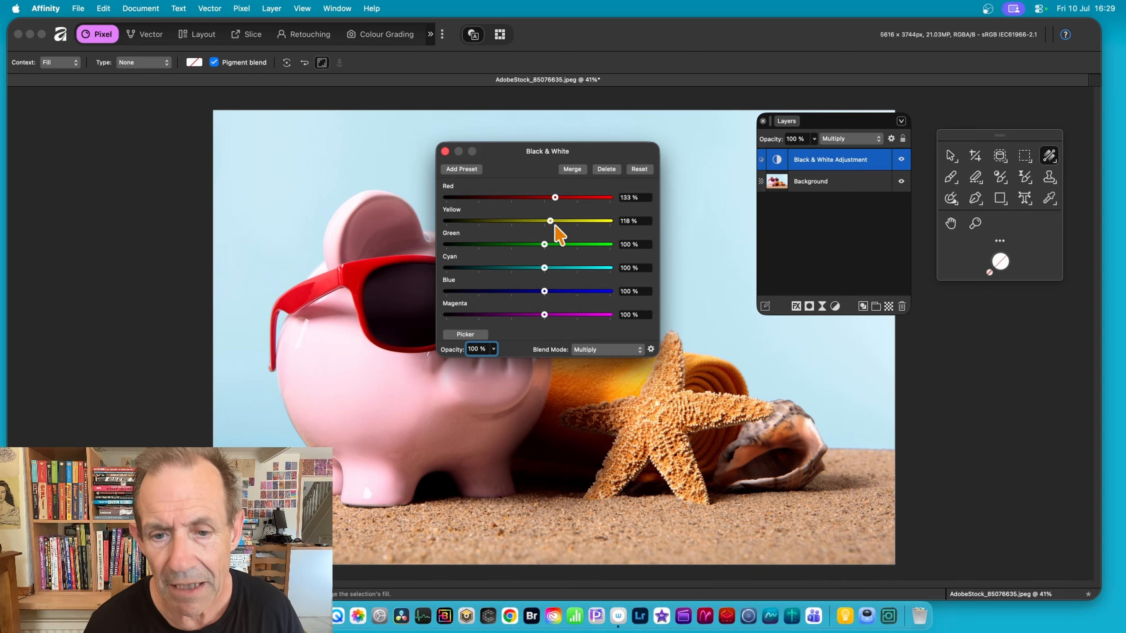
# Try the Darker Colour and Screen blend modes on the Black & White adjustment and delete the adjustment
pyautogui.click(588, 351)
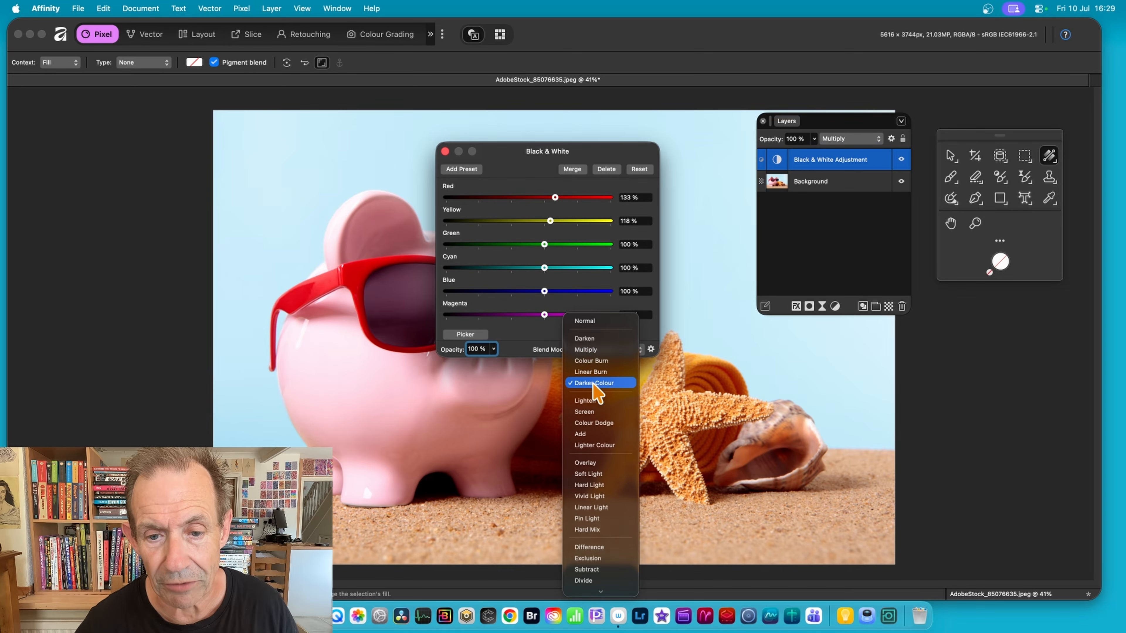
pyautogui.click(594, 384)
pyautogui.click(589, 353)
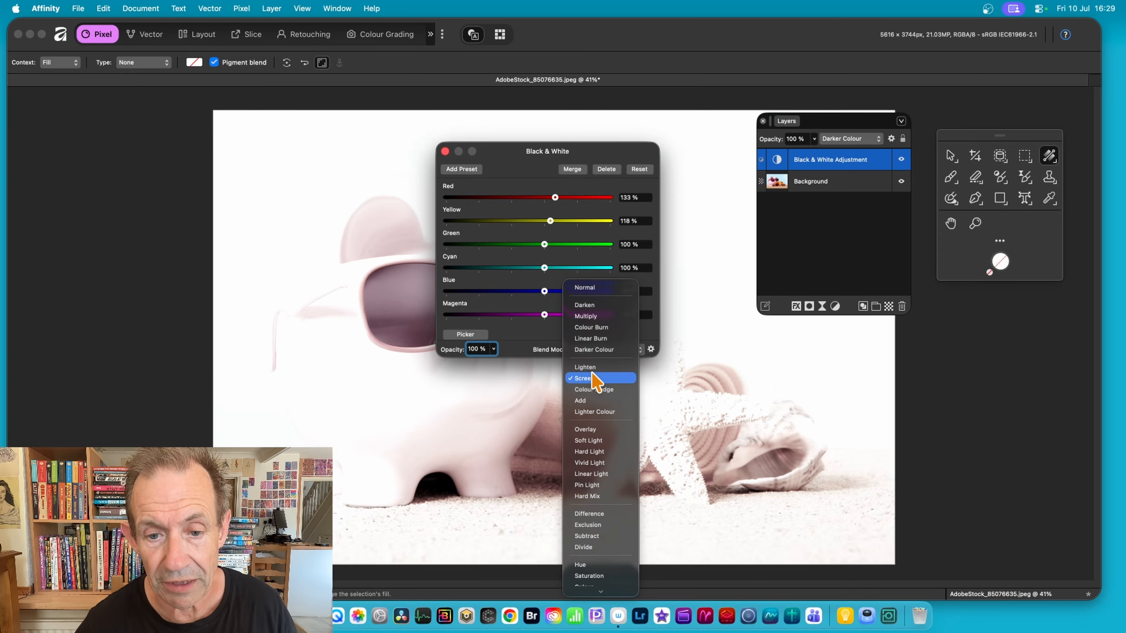
pyautogui.click(620, 378)
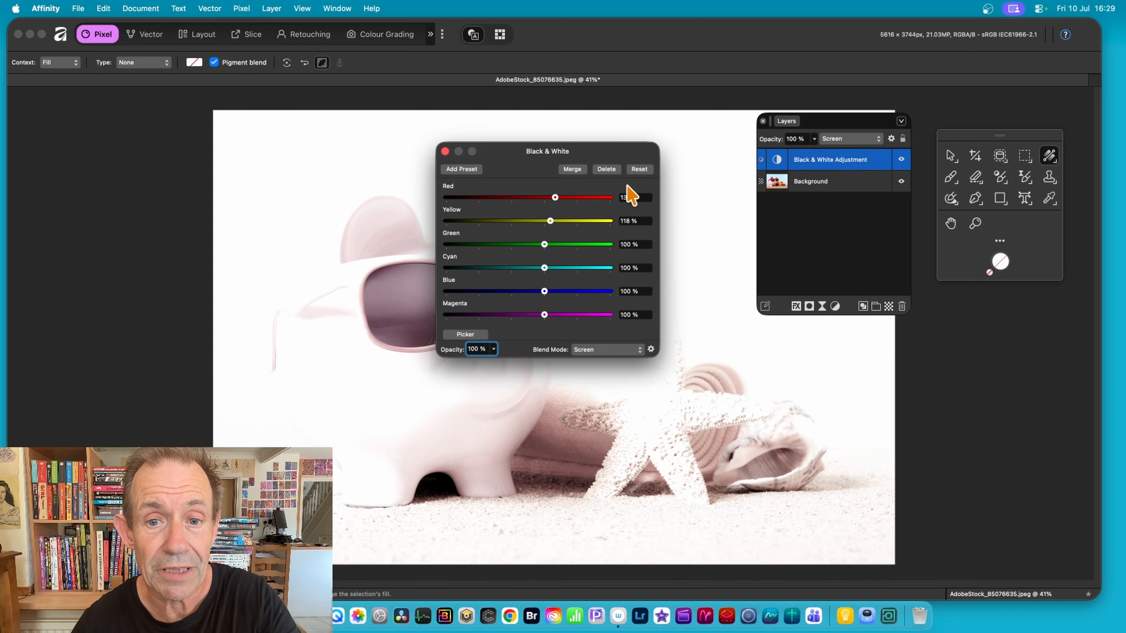
pyautogui.click(606, 169)
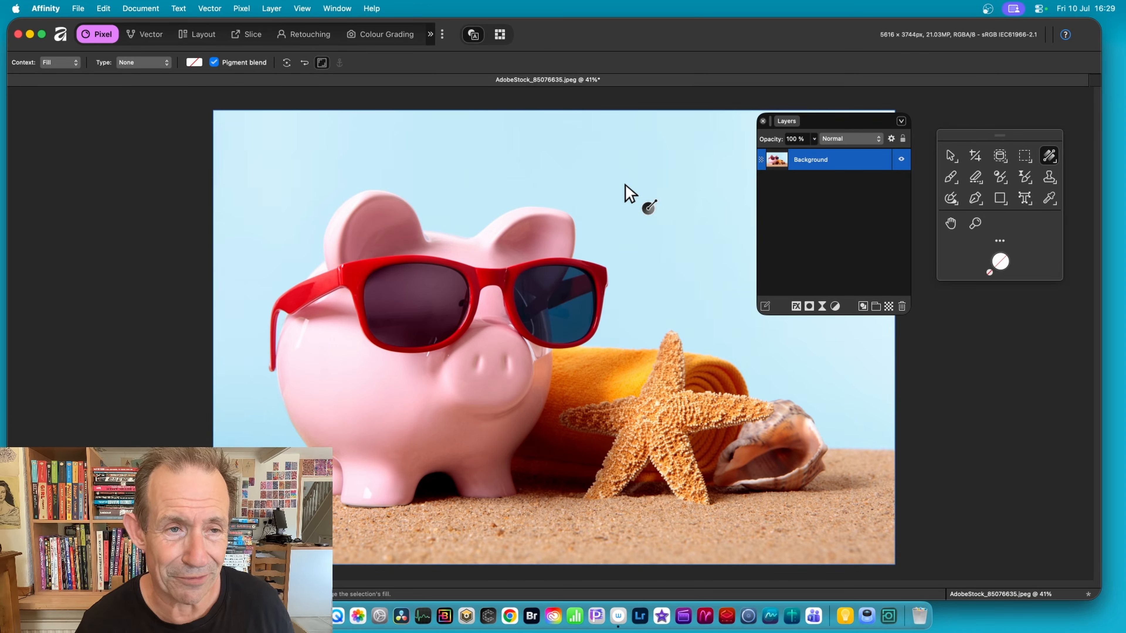
# Add a Brightness / Contrast adjustment layer with Brightness at 75% and Contrast at 42%
pyautogui.click(241, 9)
pyautogui.moveTo(251, 98)
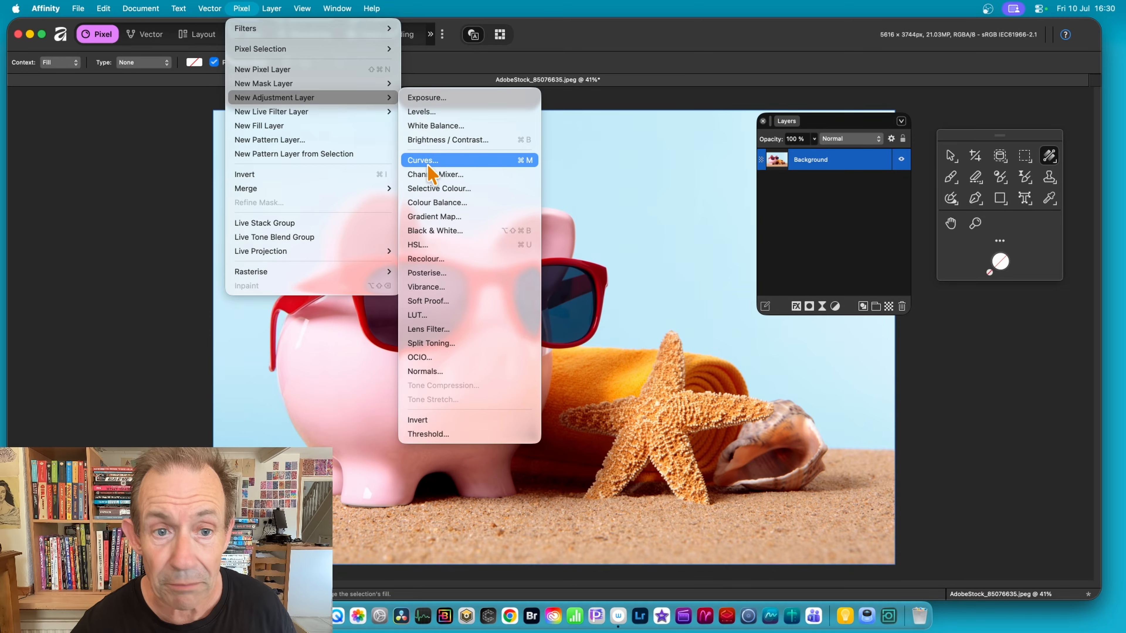
pyautogui.click(432, 141)
pyautogui.moveTo(530, 291); pyautogui.dragTo(574, 343)
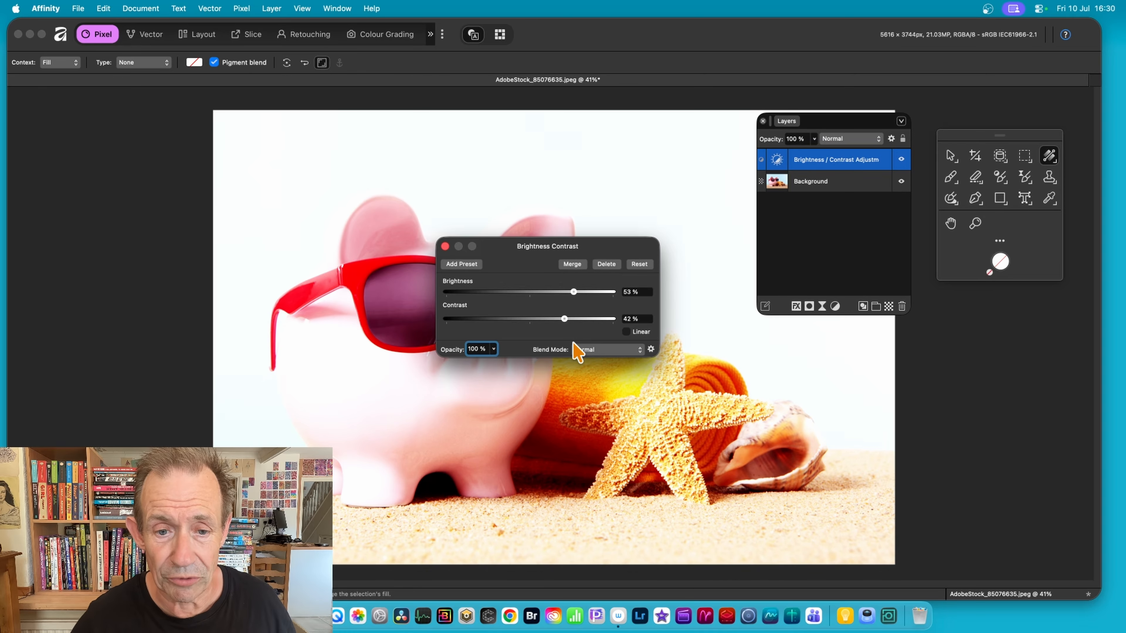
pyautogui.click(493, 349)
pyautogui.moveTo(493, 361); pyautogui.dragTo(517, 380)
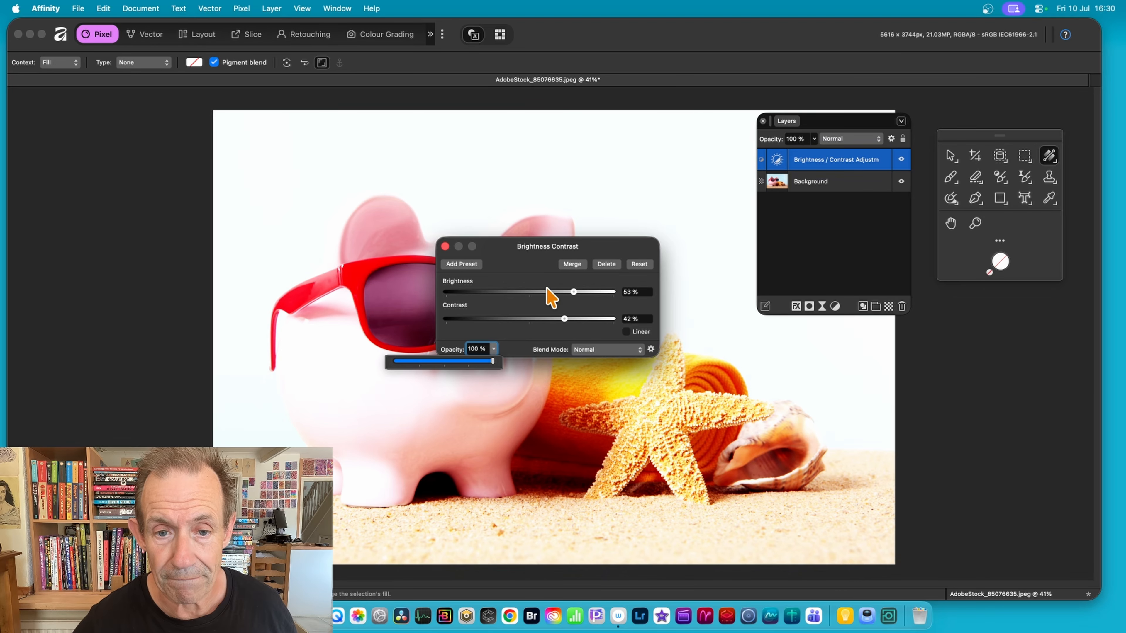
pyautogui.click(542, 278)
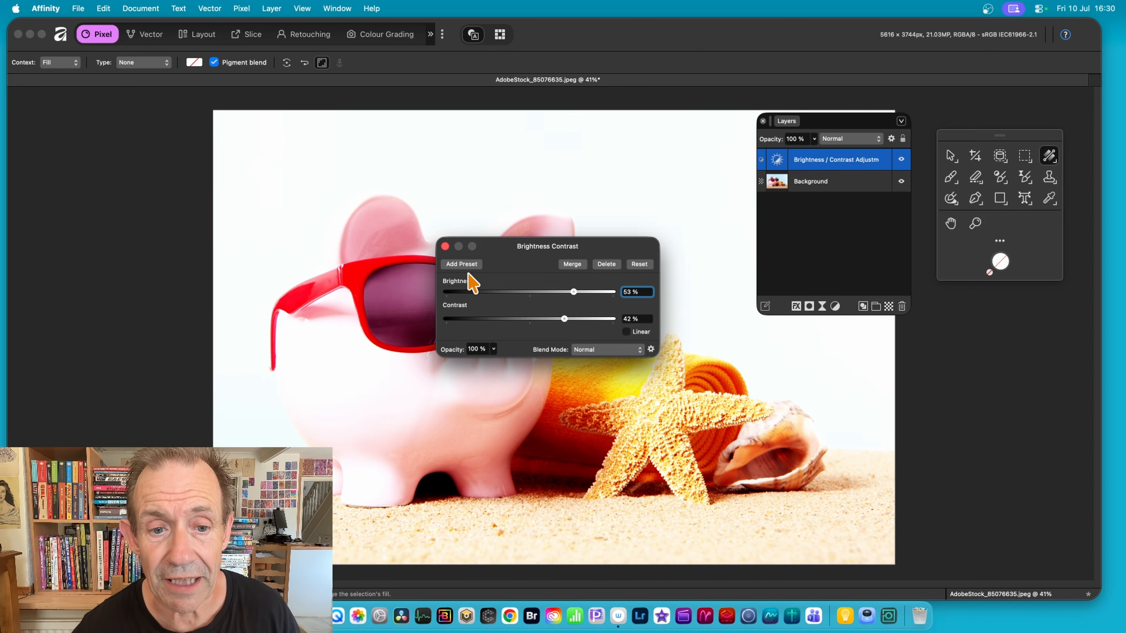
pyautogui.moveTo(574, 292); pyautogui.dragTo(597, 302)
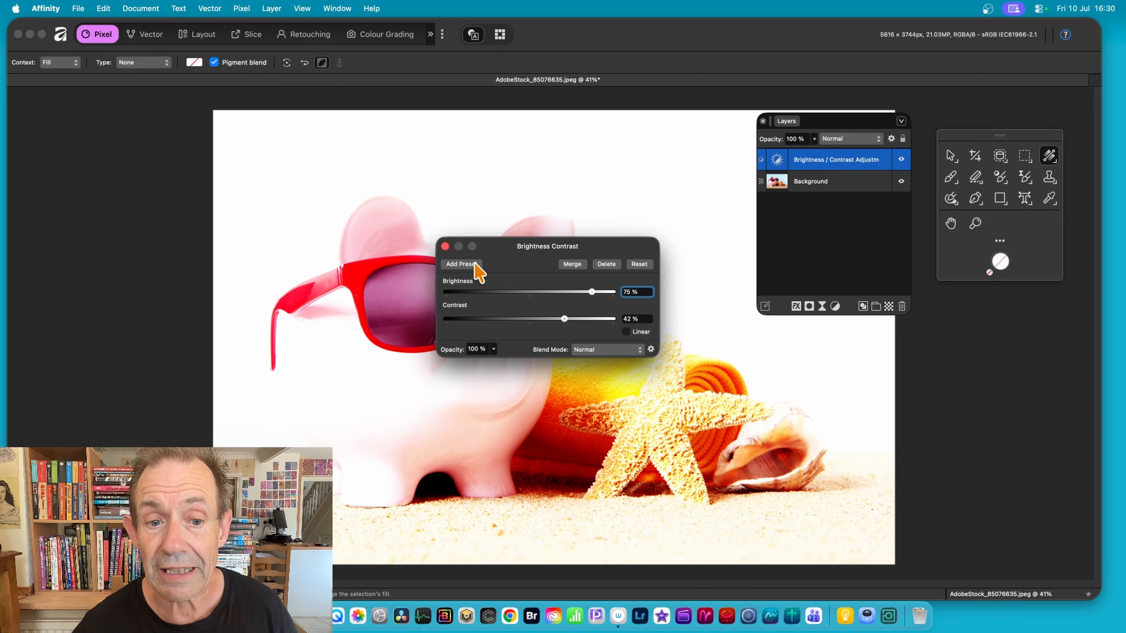
# Save the Brightness / Contrast settings as an adjustment preset named "Brightness 1" and close the adjustment's settings
pyautogui.click(460, 263)
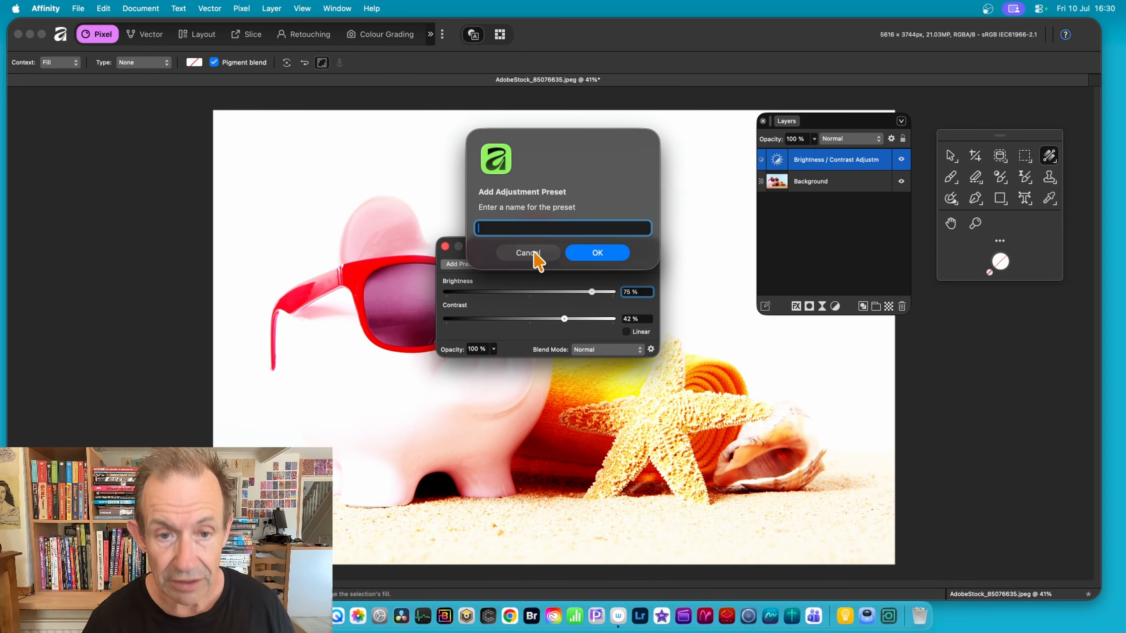
pyautogui.write('Bri')
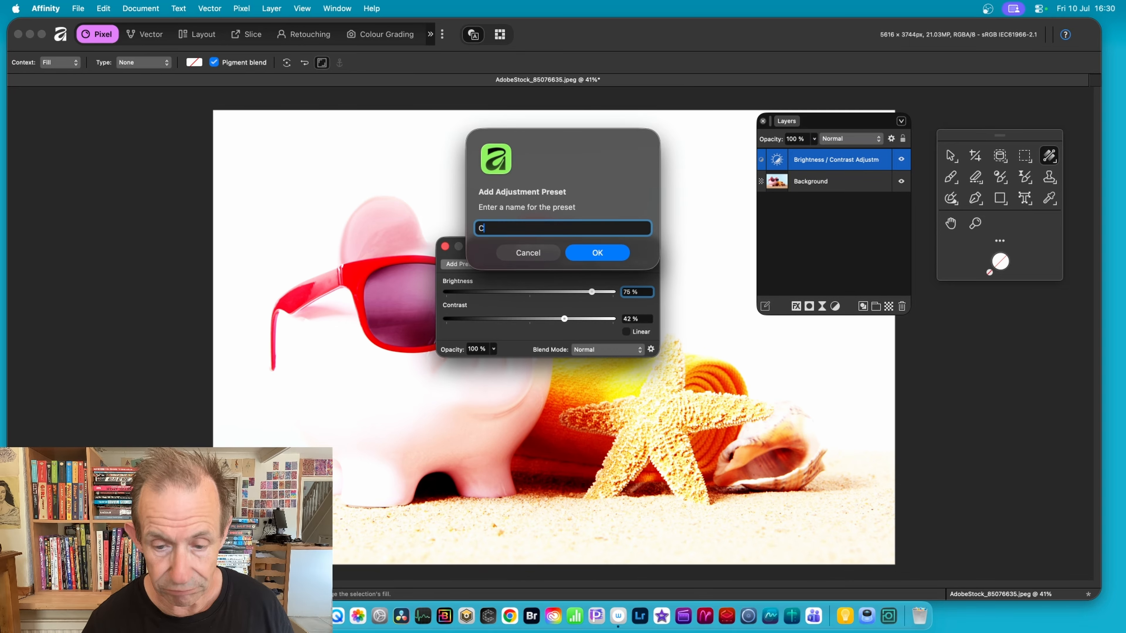
pyautogui.write('ghtness 1')
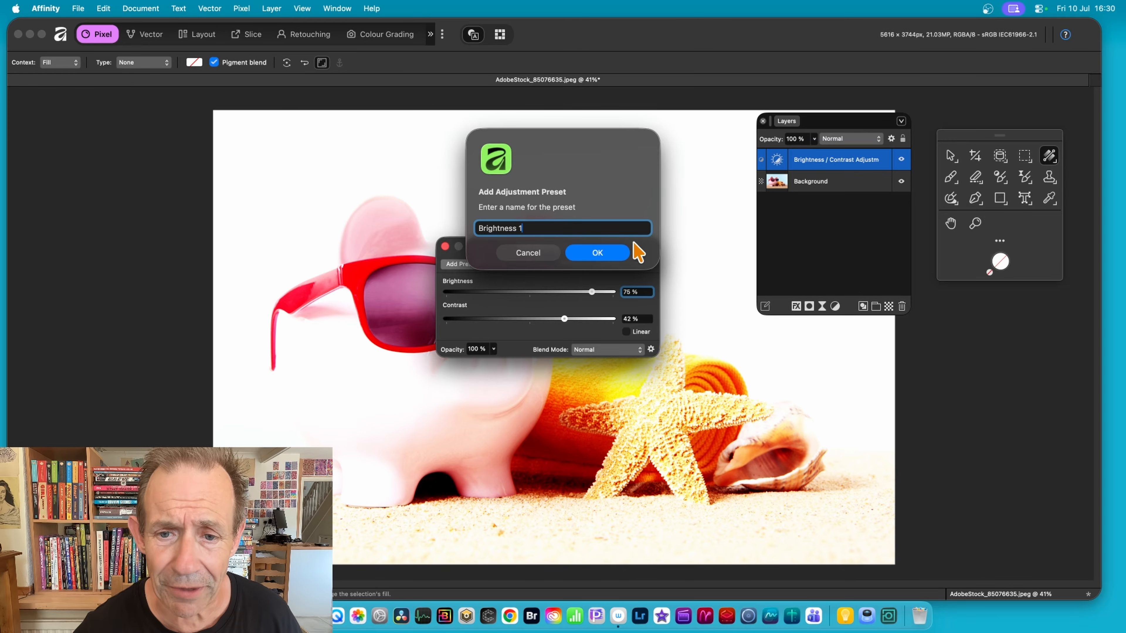
pyautogui.click(604, 257)
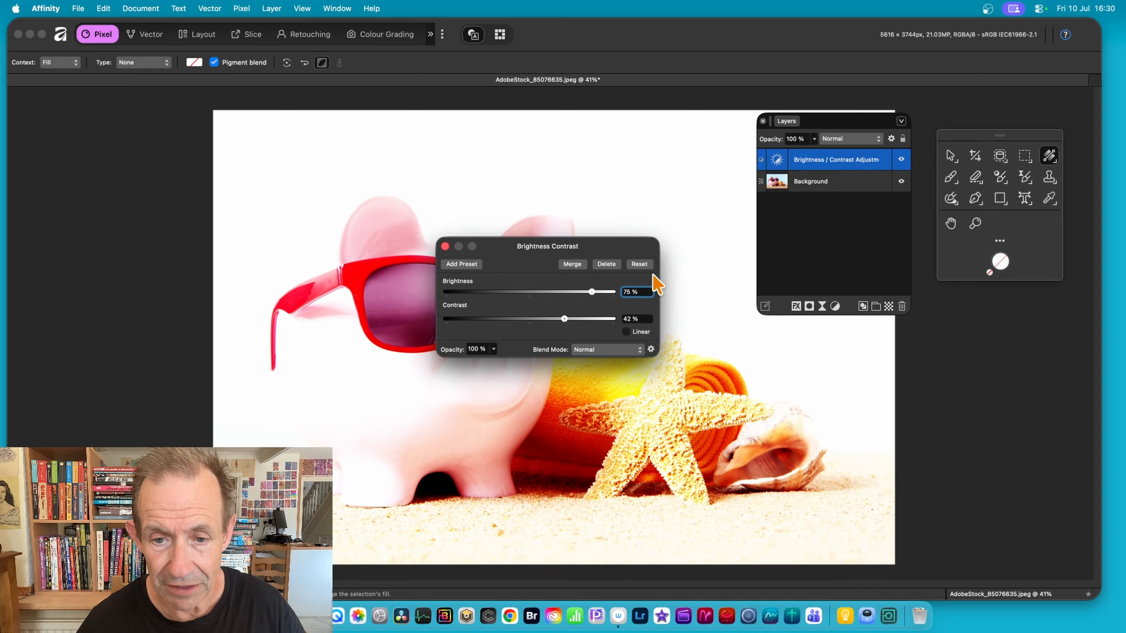
pyautogui.click(445, 246)
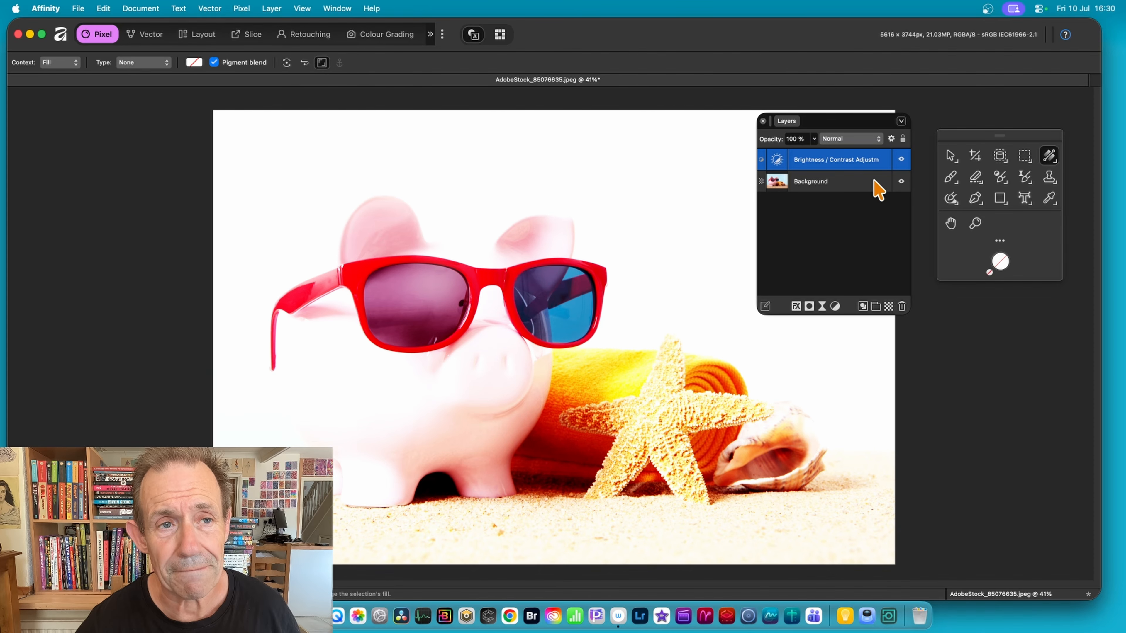
# Show the pixel Adjustments panel and browse its Black & White presets
pyautogui.click(340, 9)
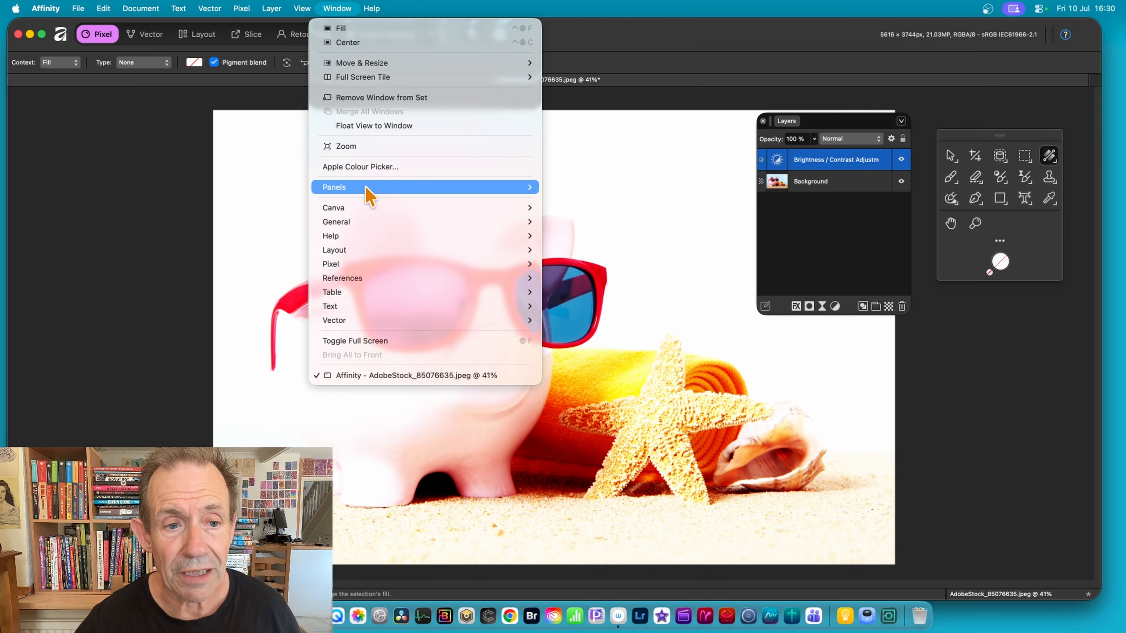
pyautogui.moveTo(370, 234)
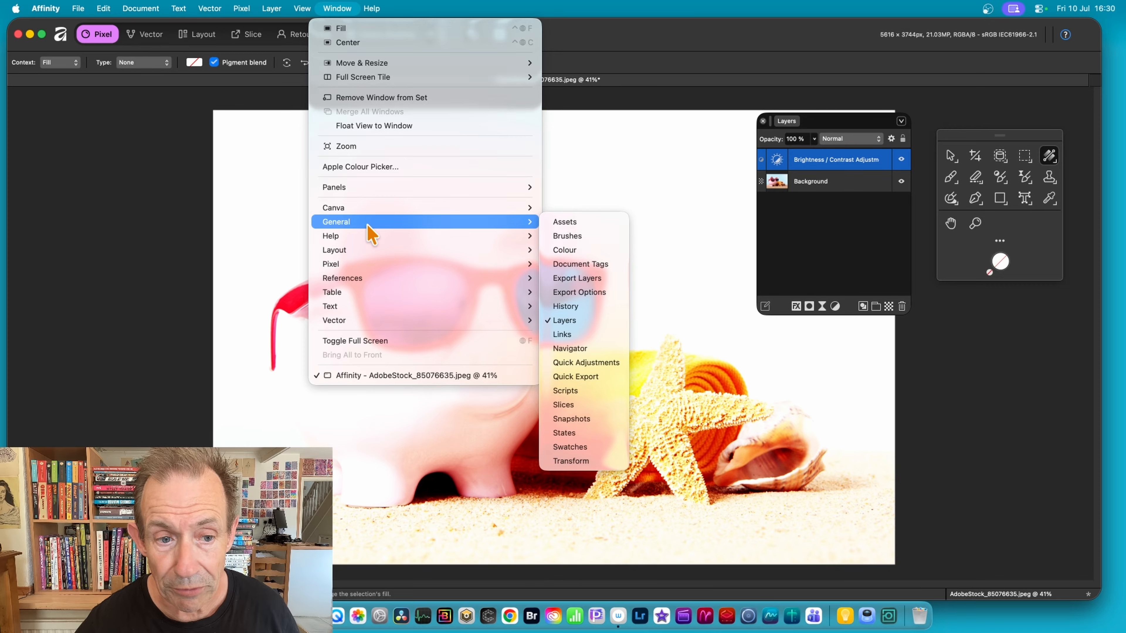
pyautogui.moveTo(365, 264)
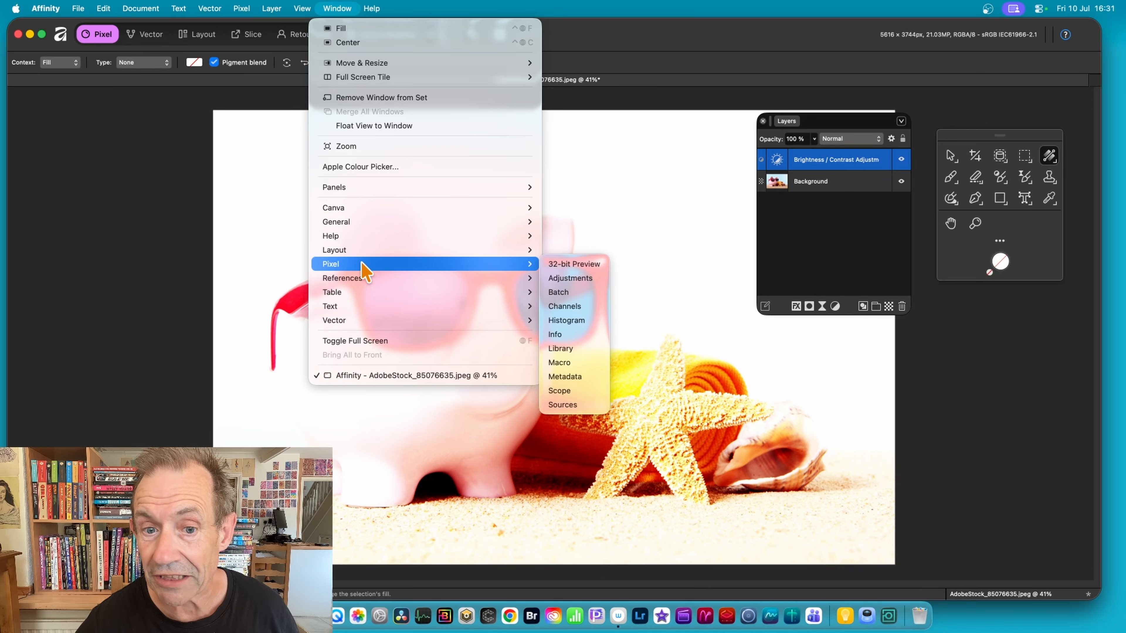
pyautogui.click(563, 280)
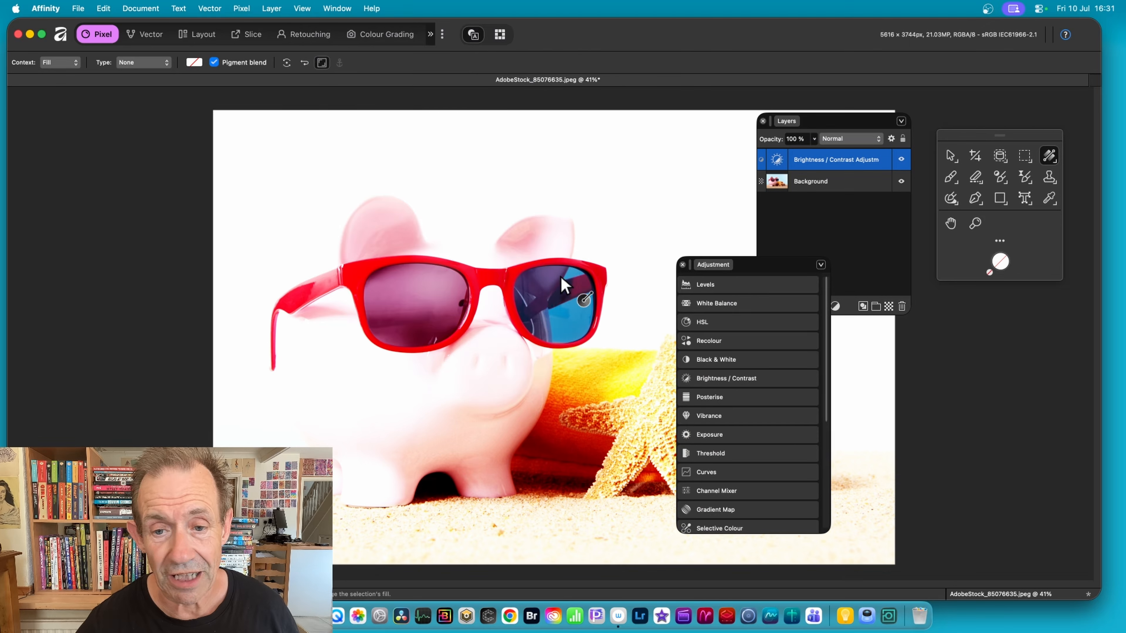
pyautogui.click(720, 360)
pyautogui.scroll(-3, 819, 422)
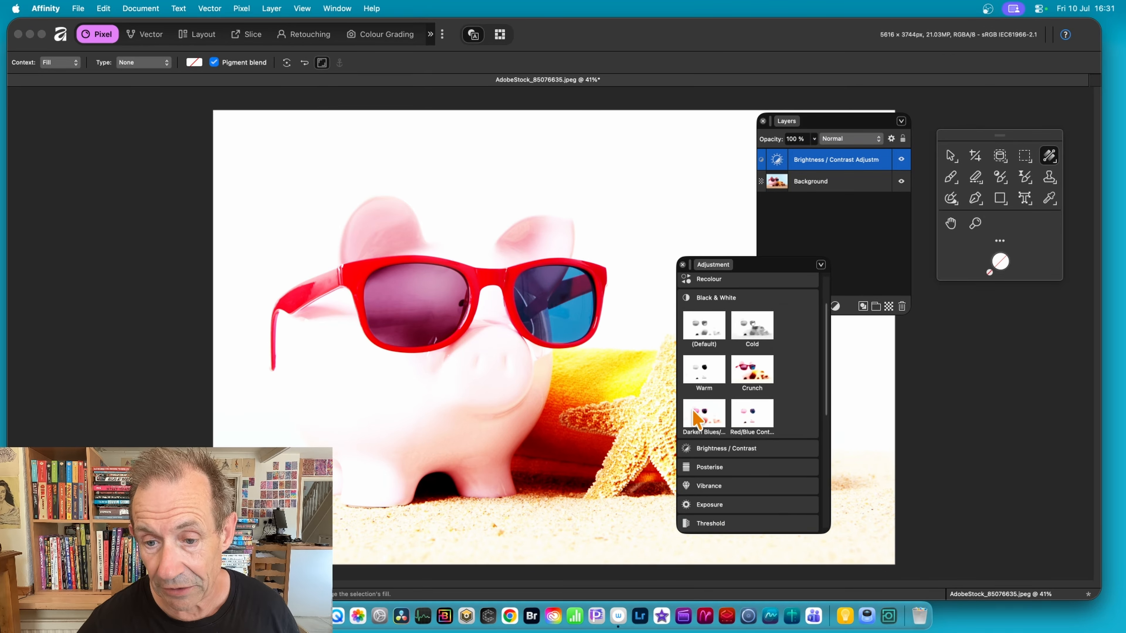
pyautogui.scroll(-2, 825, 363)
pyautogui.scroll(3, 827, 368)
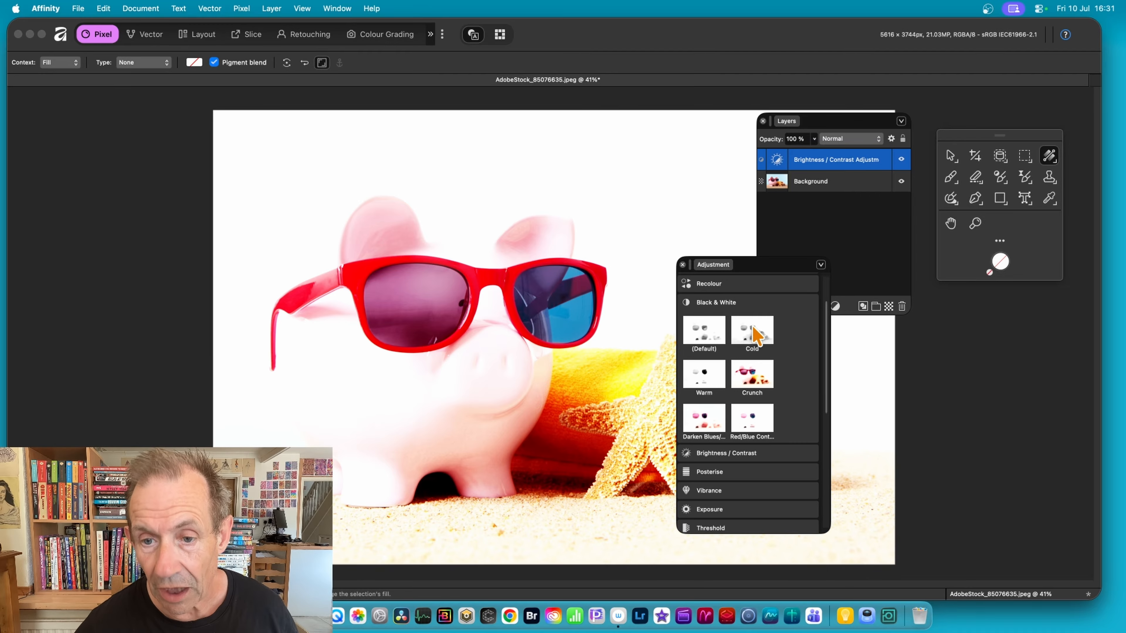
pyautogui.scroll(3, 749, 374)
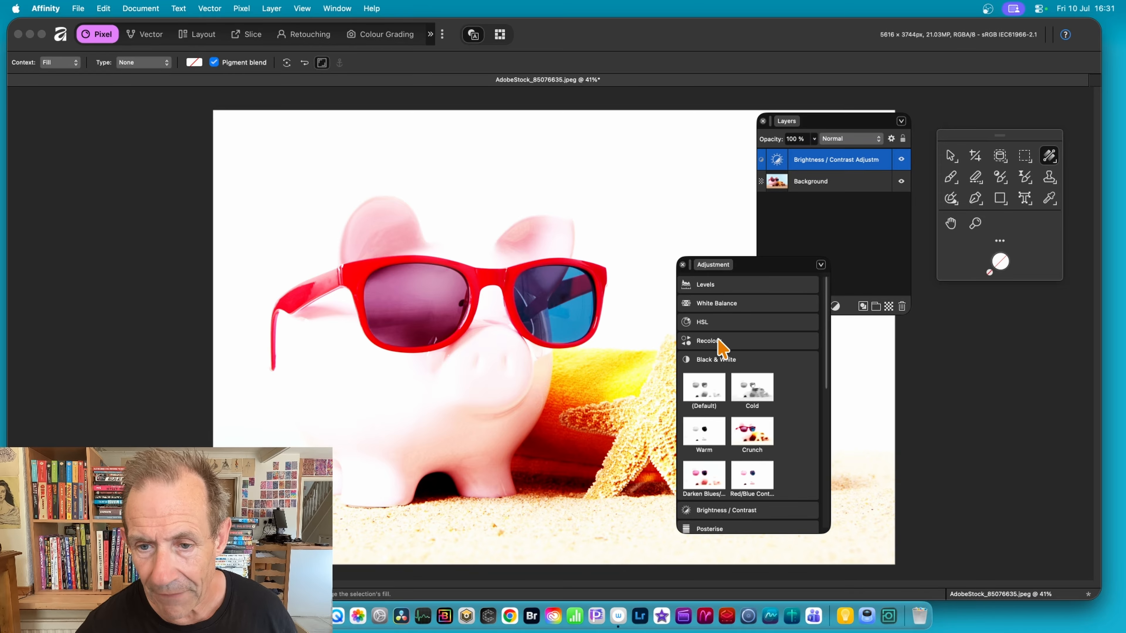
pyautogui.scroll(-2, 723, 350)
# Browse the Brightness / Contrast presets and apply the Burn preset to the Brightness / Contrast adjustment layer
pyautogui.click(736, 470)
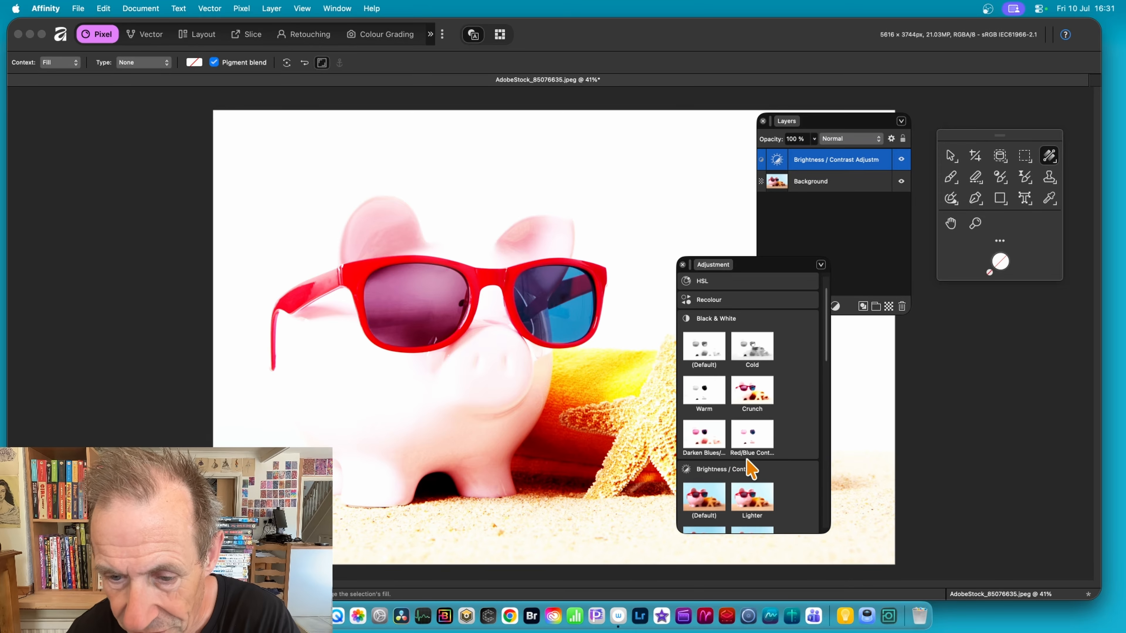
pyautogui.scroll(-5, 762, 452)
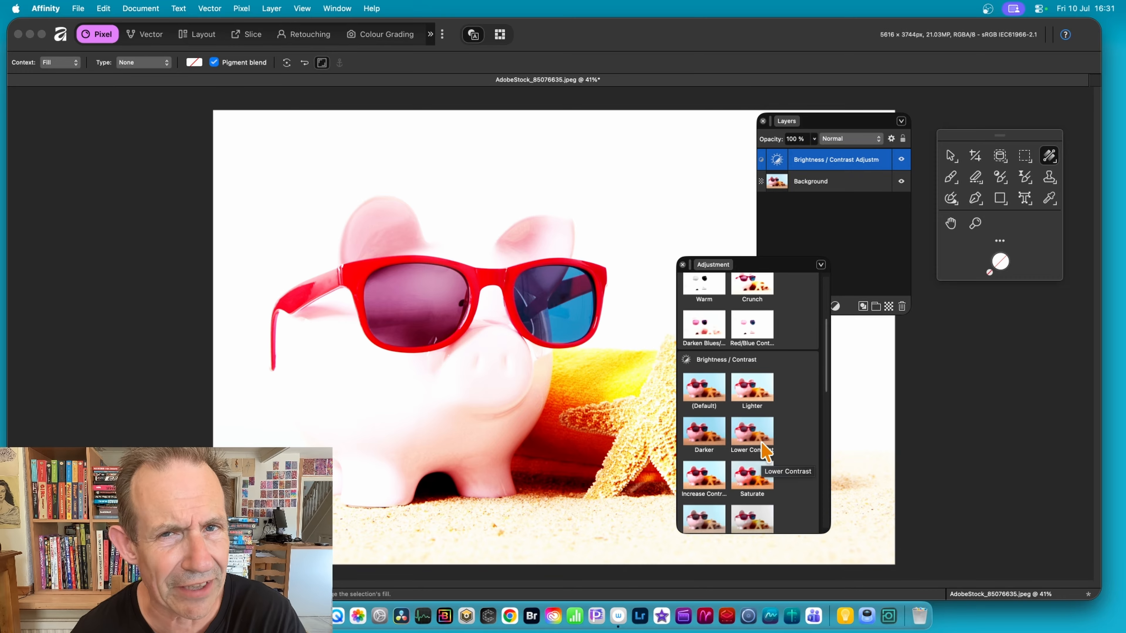
pyautogui.scroll(-6, 755, 455)
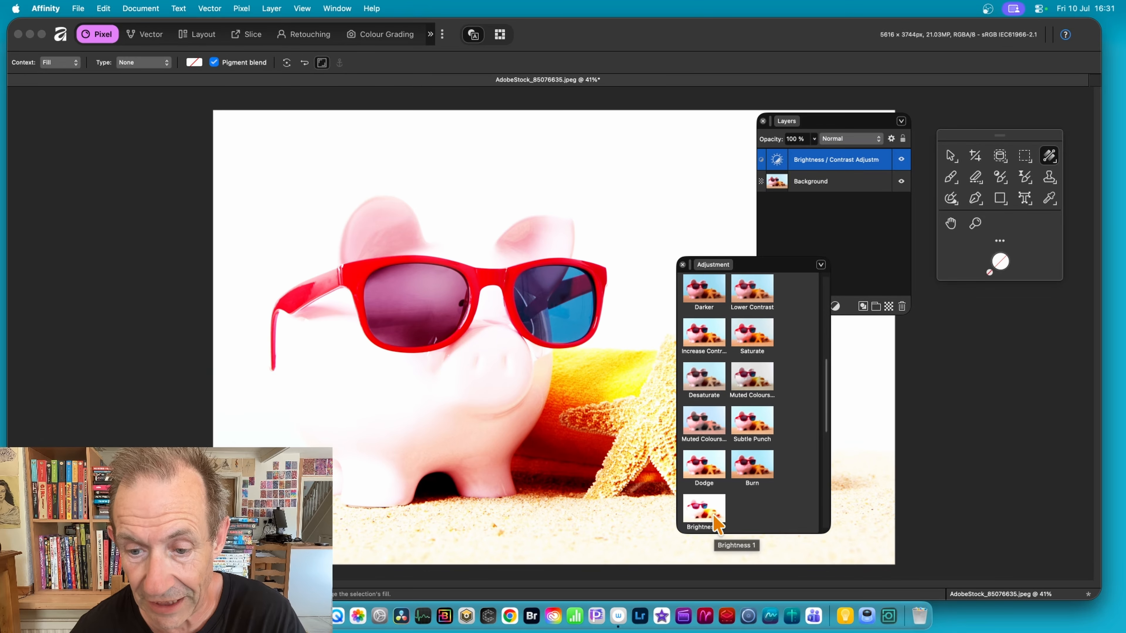
pyautogui.click(758, 470)
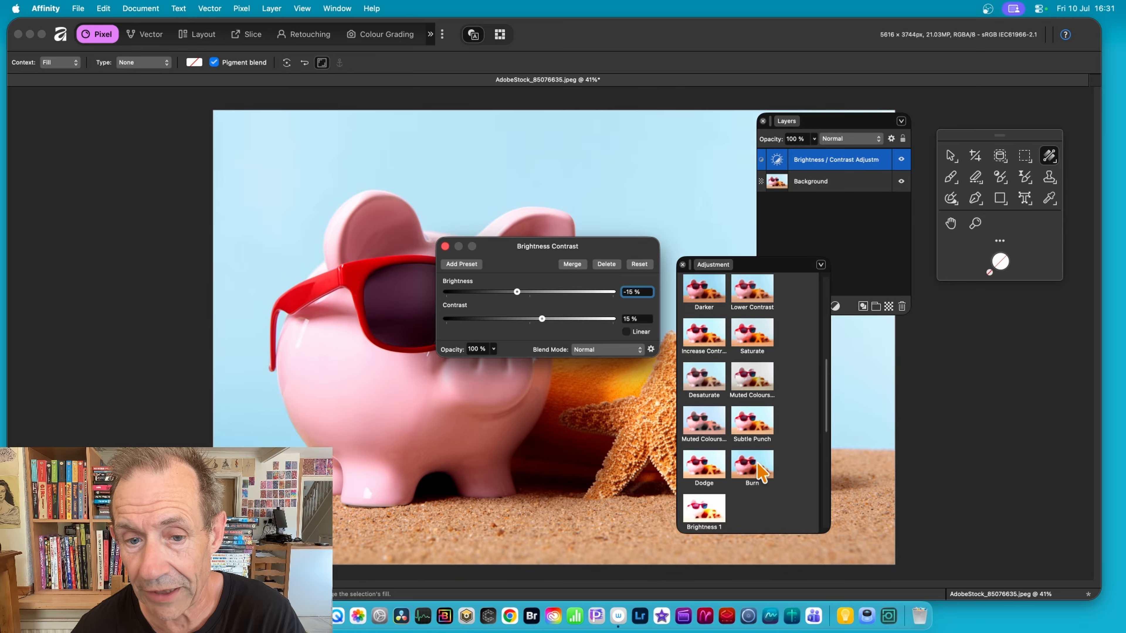
# Apply the saved Brightness 1 preset to the Brightness / Contrast adjustment, close its settings, and delete the adjustment layer
pyautogui.click(445, 246)
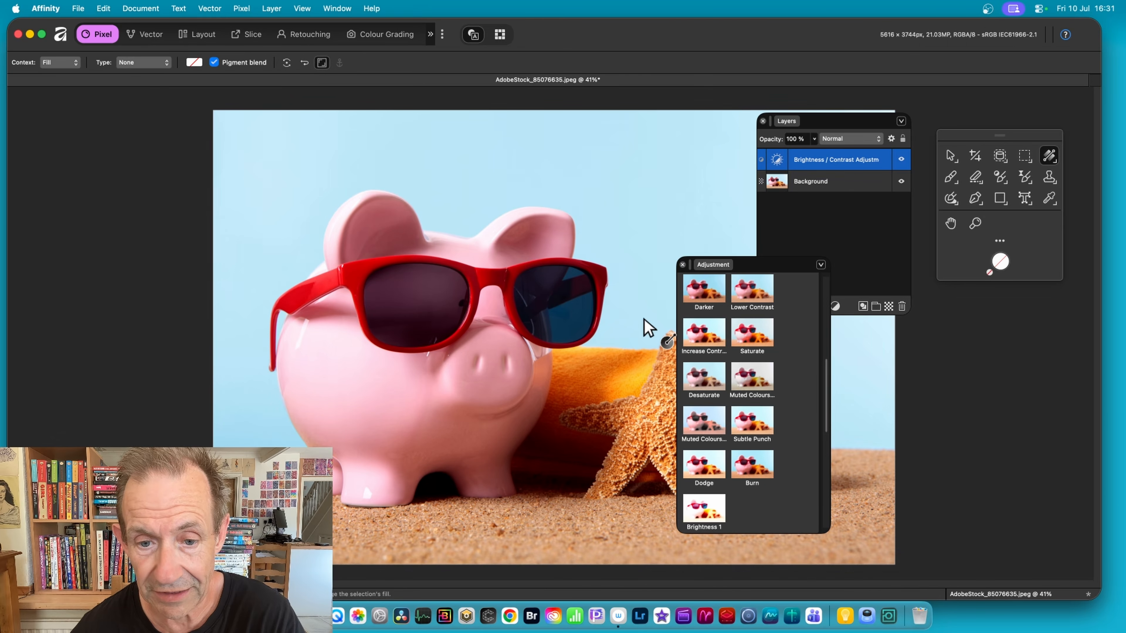
pyautogui.click(696, 507)
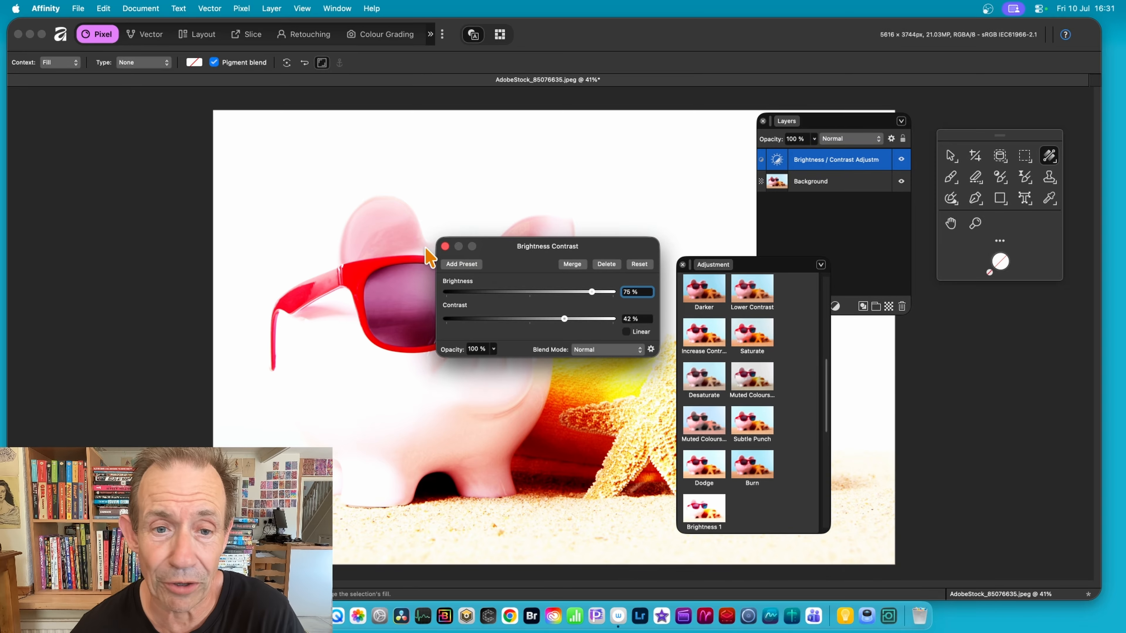
pyautogui.click(445, 247)
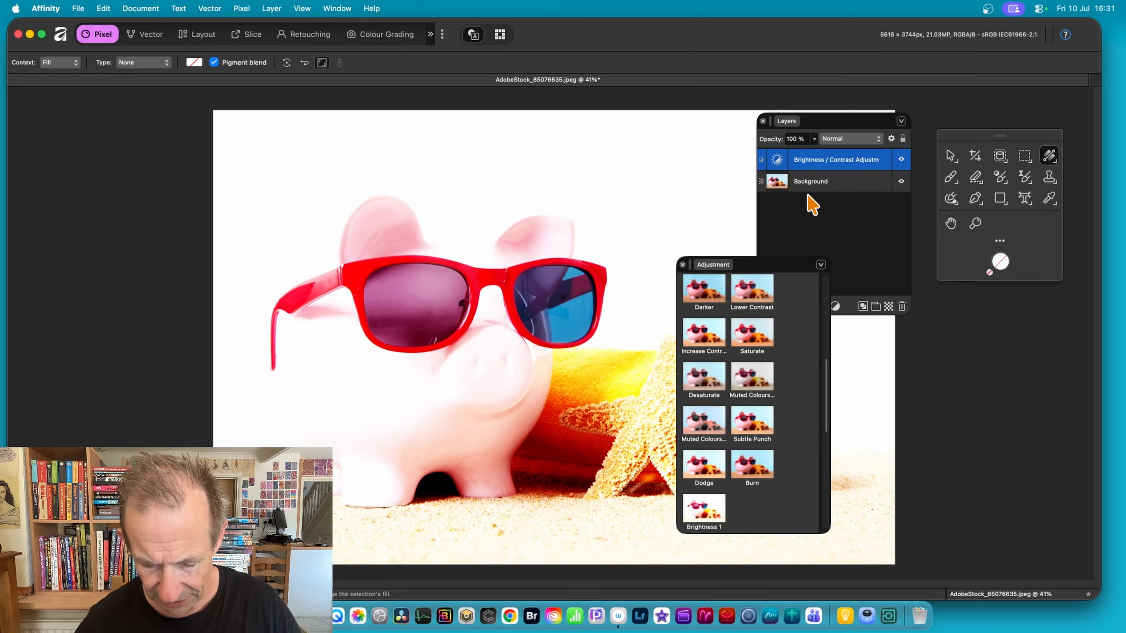
pyautogui.click(902, 307)
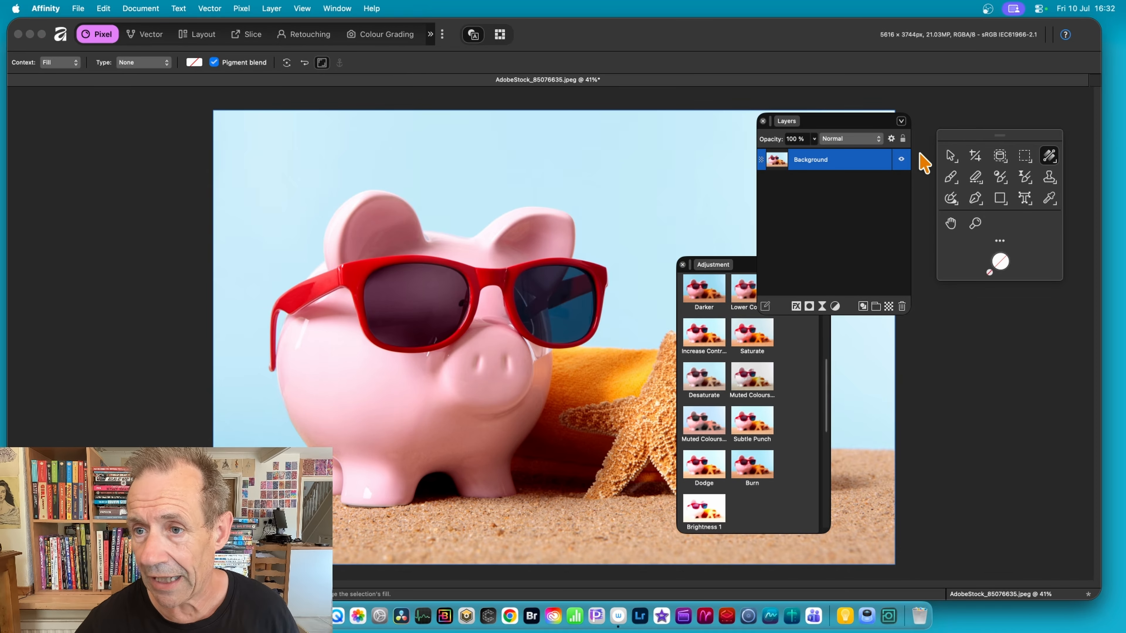
# Scale the Background photo down to about half its size and place it in the upper-left area of the canvas
pyautogui.click(947, 161)
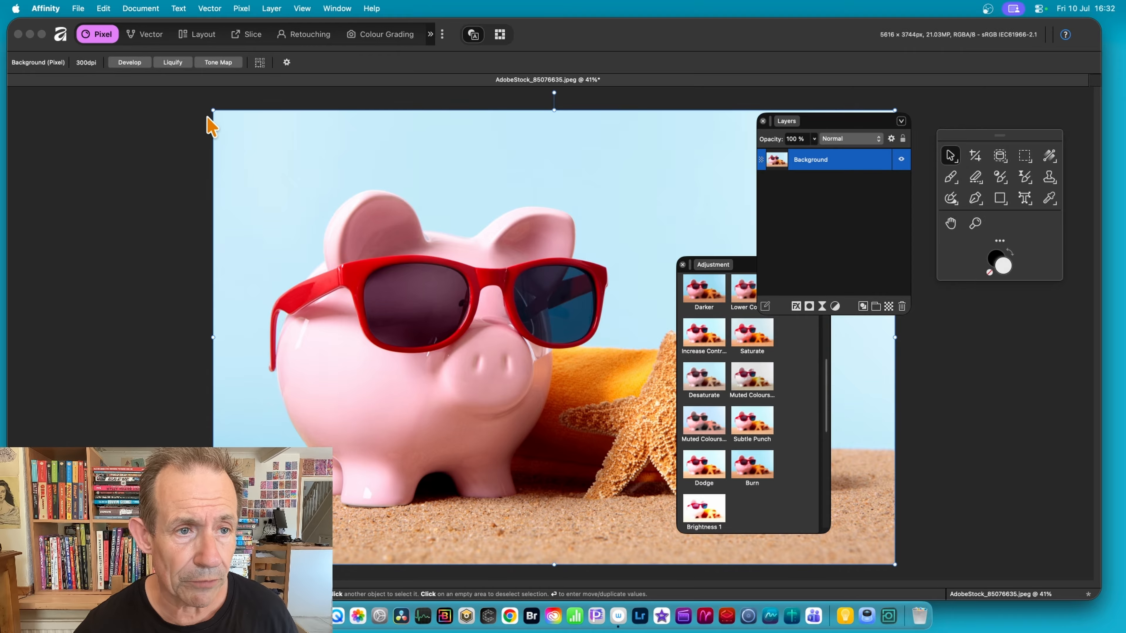
pyautogui.moveTo(213, 111); pyautogui.dragTo(541, 327)
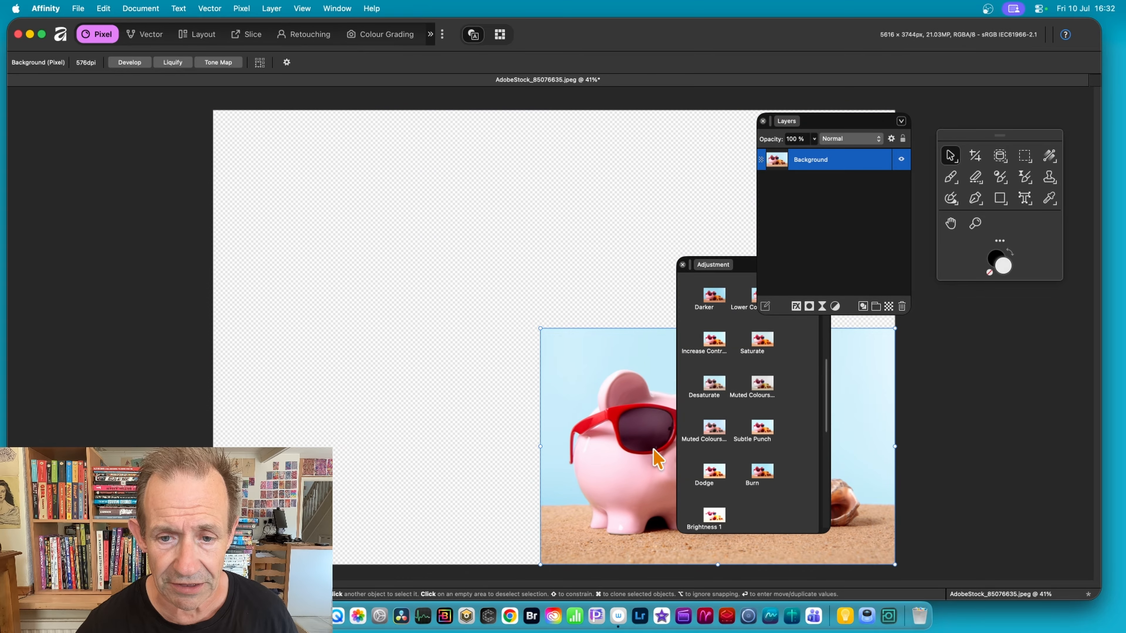
pyautogui.moveTo(626, 433); pyautogui.dragTo(342, 243)
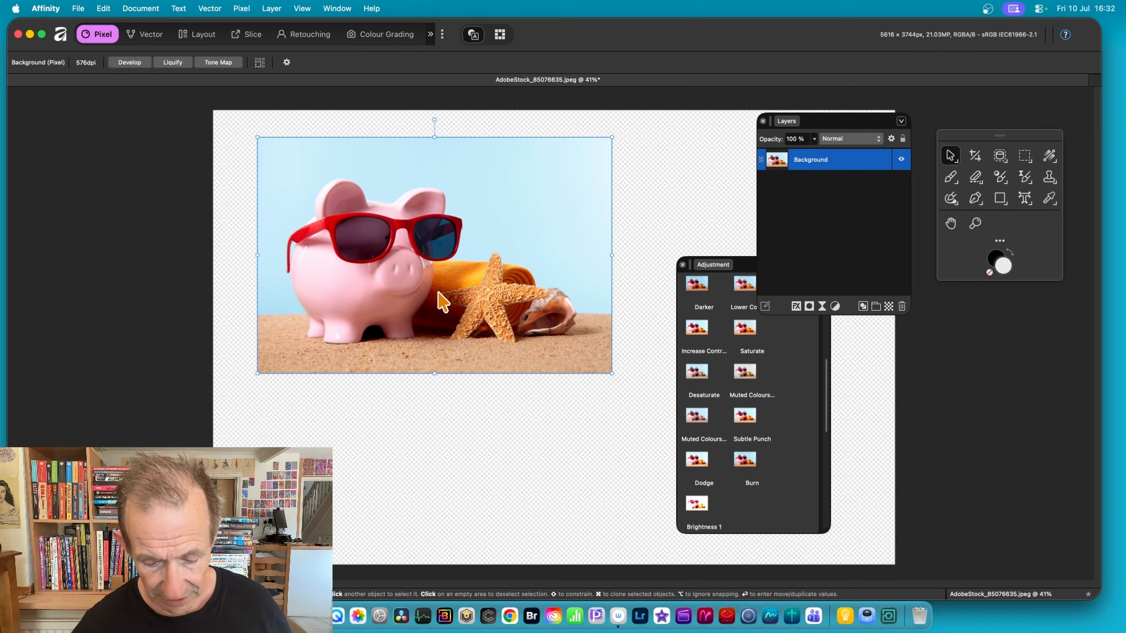
# Duplicate the photo, scale the copy down, and duplicate the smaller copy so that three photos overlap on the canvas
pyautogui.moveTo(420, 262)
pyautogui.mouseDown()
pyautogui.moveTo(502, 446)
pyautogui.moveTo(457, 382)
pyautogui.mouseUp()
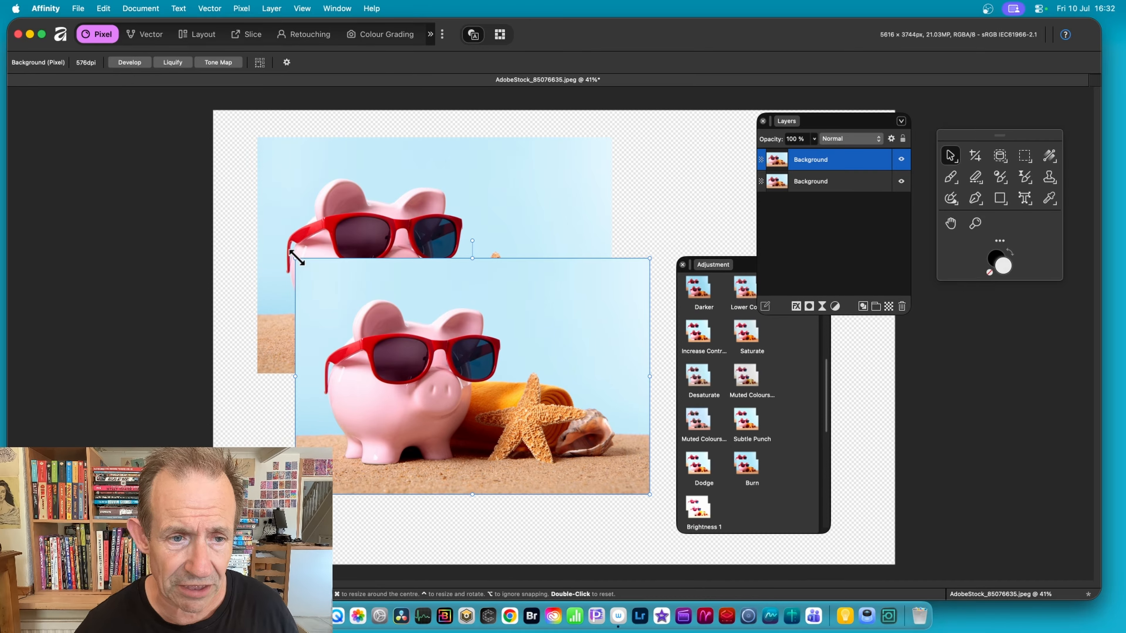
pyautogui.moveTo(296, 257); pyautogui.dragTo(402, 327)
pyautogui.moveTo(500, 412)
pyautogui.mouseDown()
pyautogui.moveTo(382, 424)
pyautogui.moveTo(570, 301)
pyautogui.moveTo(574, 357)
pyautogui.moveTo(615, 370)
pyautogui.mouseUp()
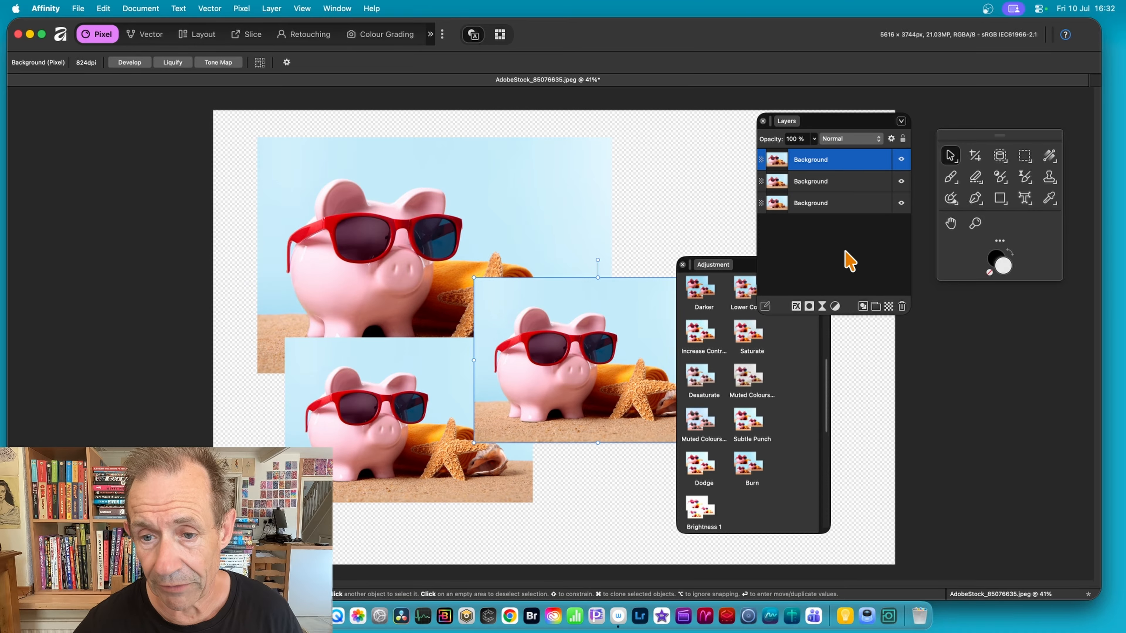
# Add a Gradient Map adjustment layer above the three Background layers and close its settings
pyautogui.click(241, 7)
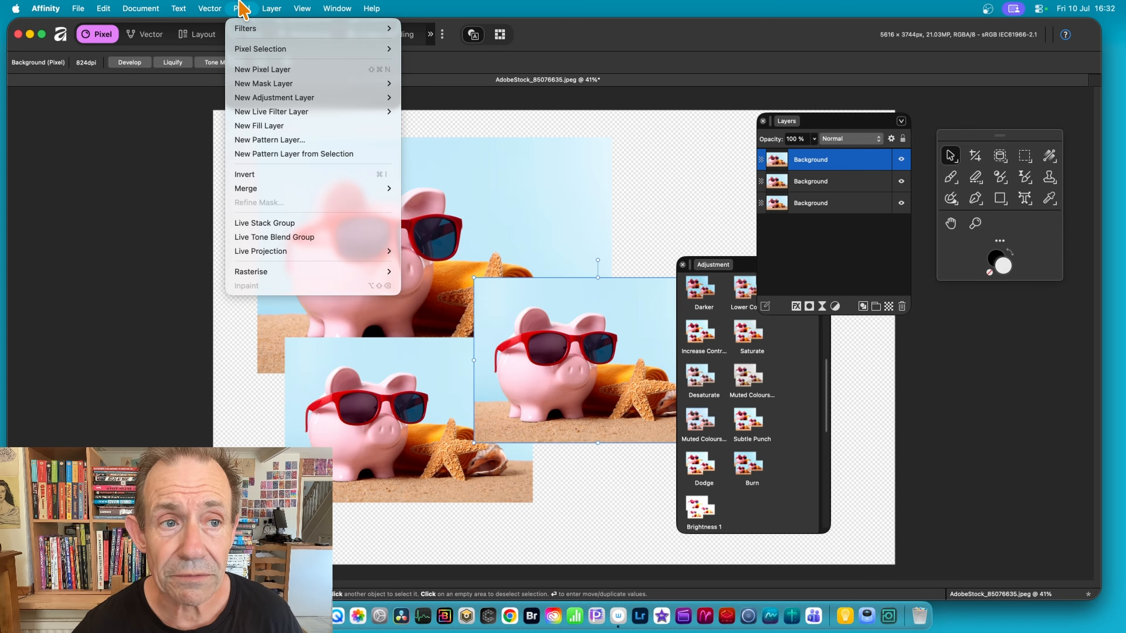
pyautogui.moveTo(248, 98)
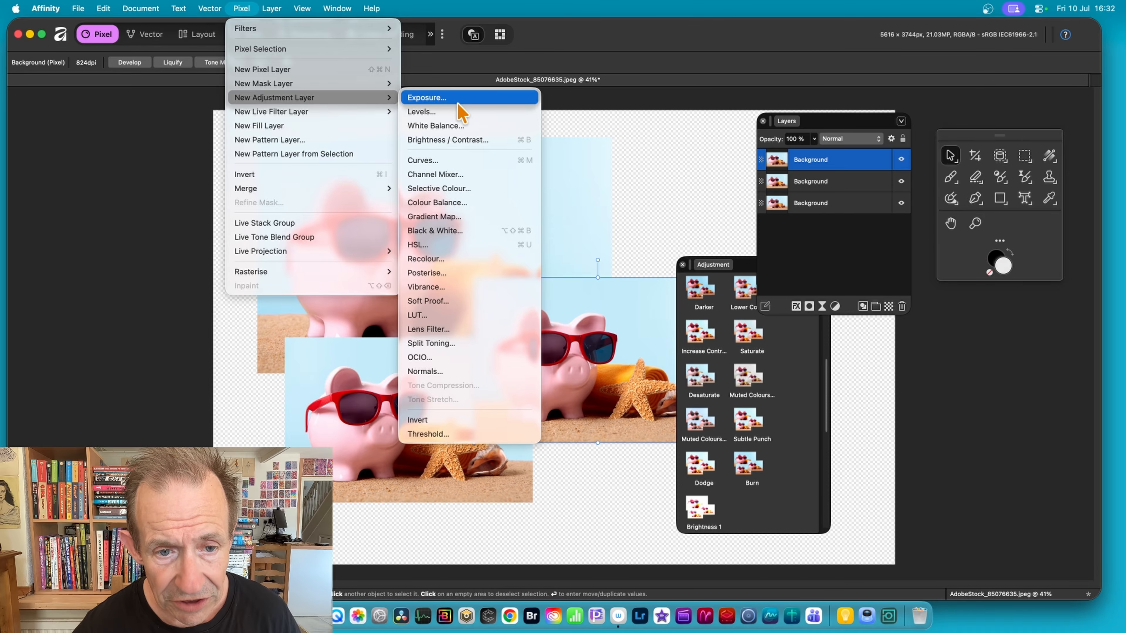
pyautogui.click(442, 218)
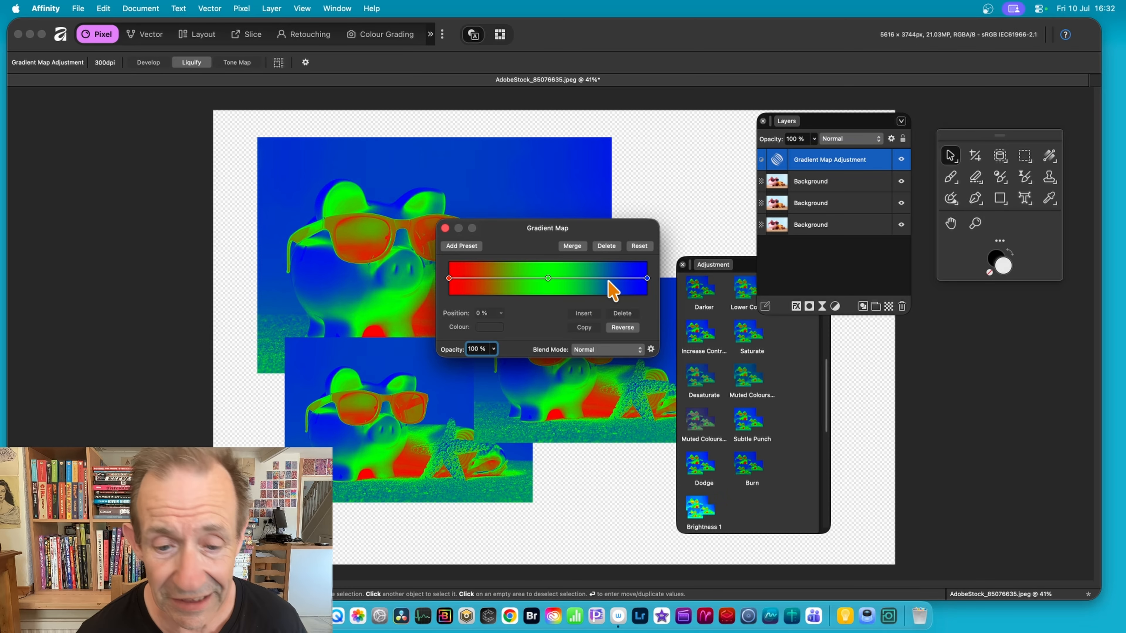
pyautogui.click(445, 228)
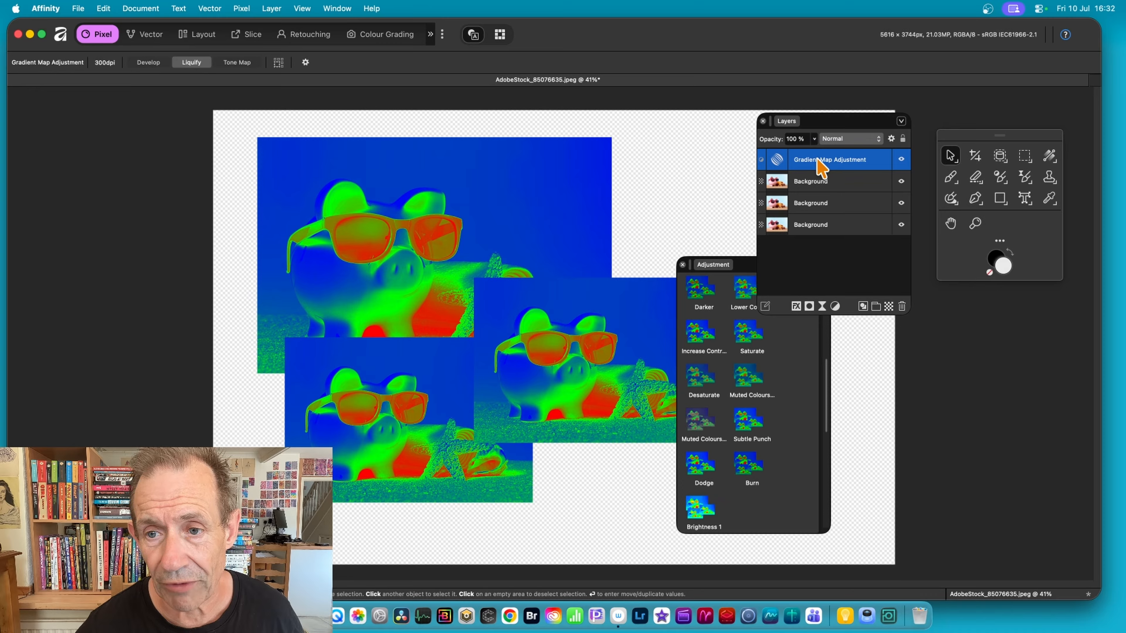
# Nest the Gradient Map adjustment inside the topmost Background layer, expand that layer, and undo the nesting
pyautogui.moveTo(817, 153); pyautogui.dragTo(820, 182)
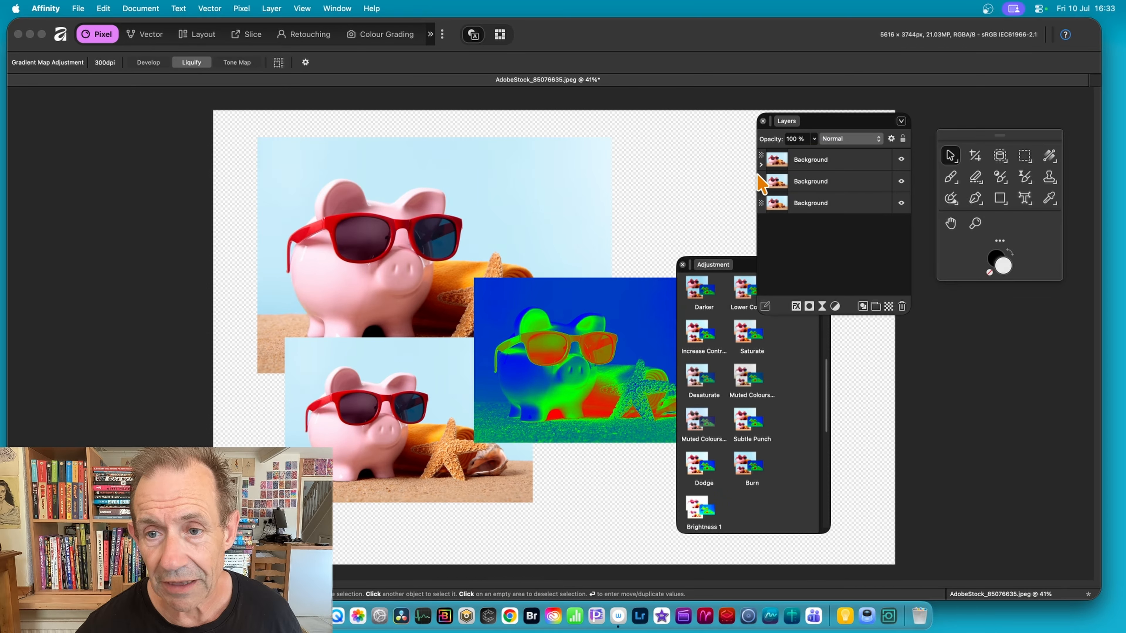
pyautogui.click(761, 164)
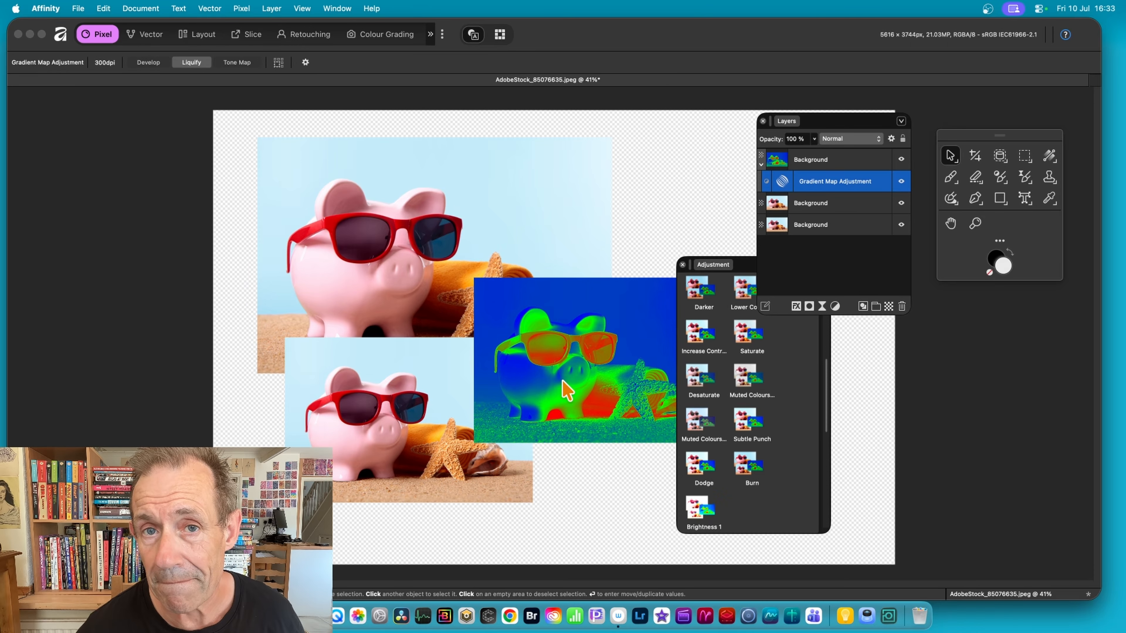
pyautogui.press('super+z')
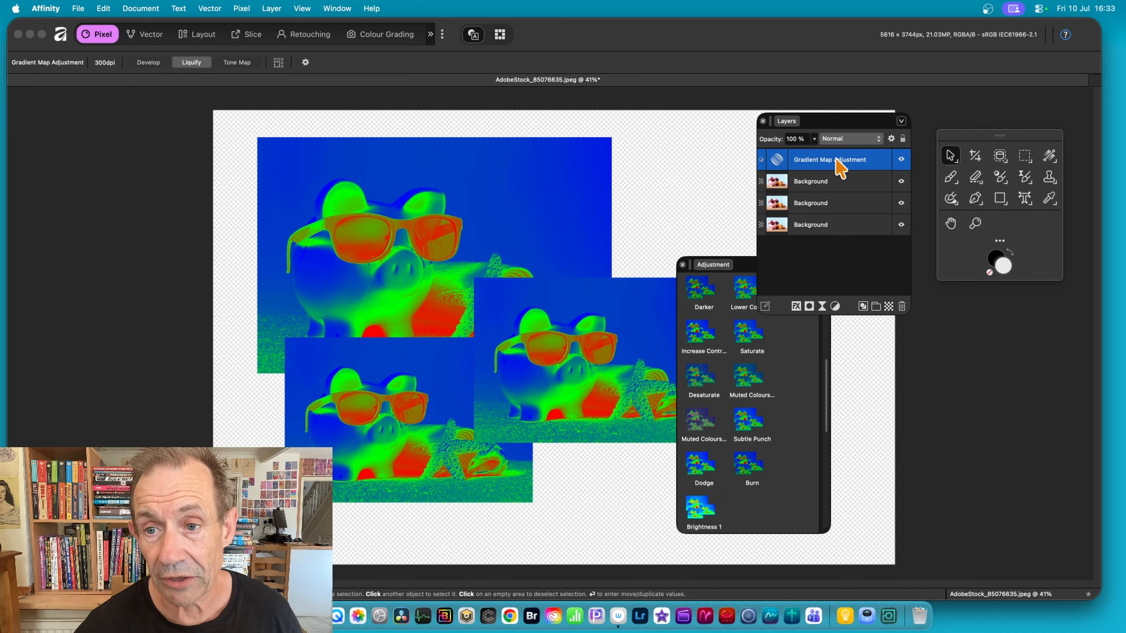
# Move the Gradient Map adjustment below the topmost Background layer and group the two Background layers beneath it
pyautogui.moveTo(839, 167); pyautogui.dragTo(842, 201)
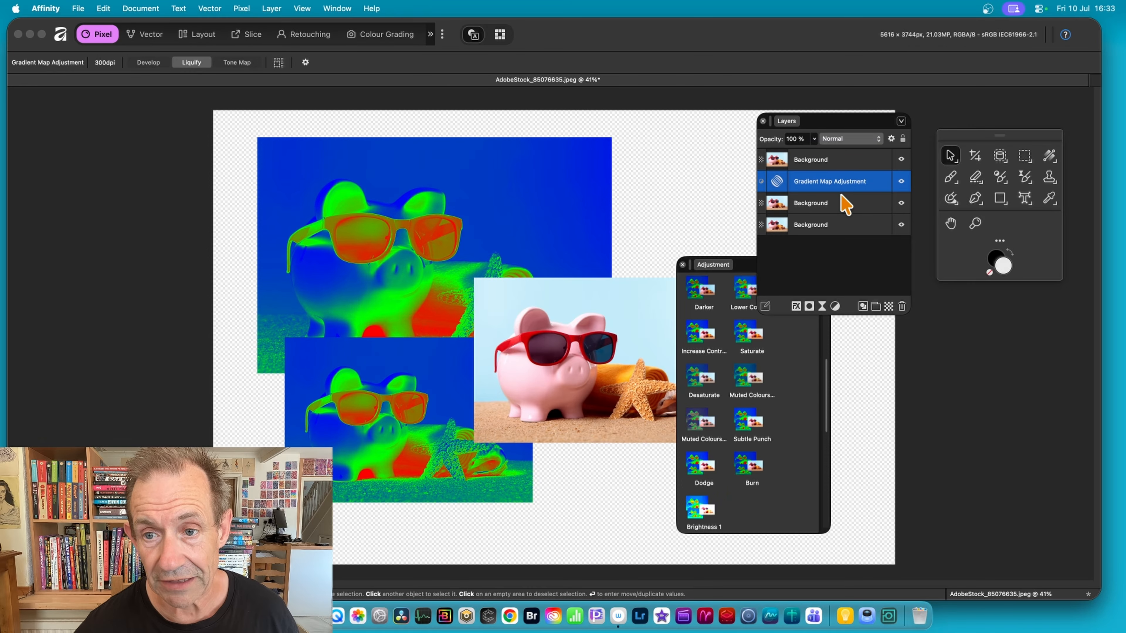
pyautogui.click(809, 164)
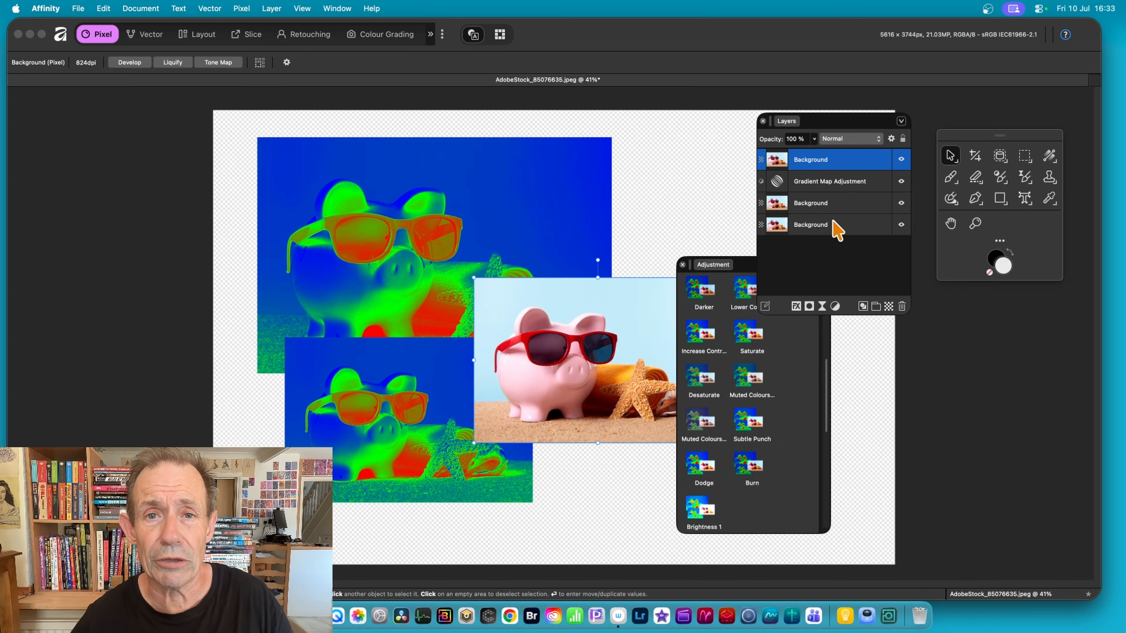
pyautogui.click(840, 200)
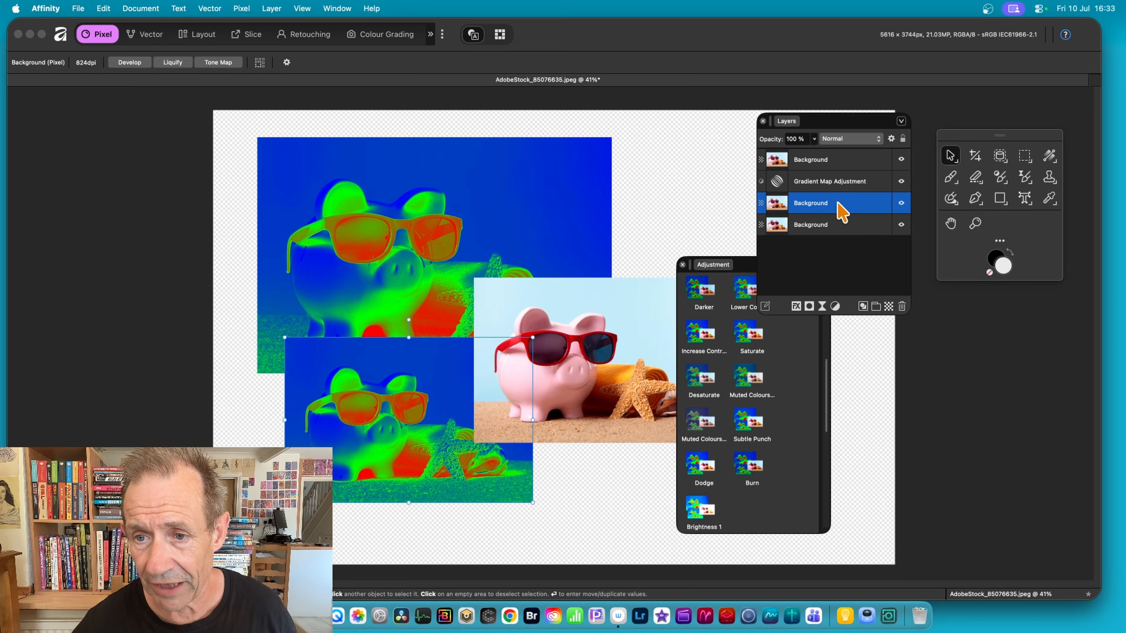
pyautogui.keyDown('shift'); pyautogui.click(825, 229); pyautogui.keyUp('shift')
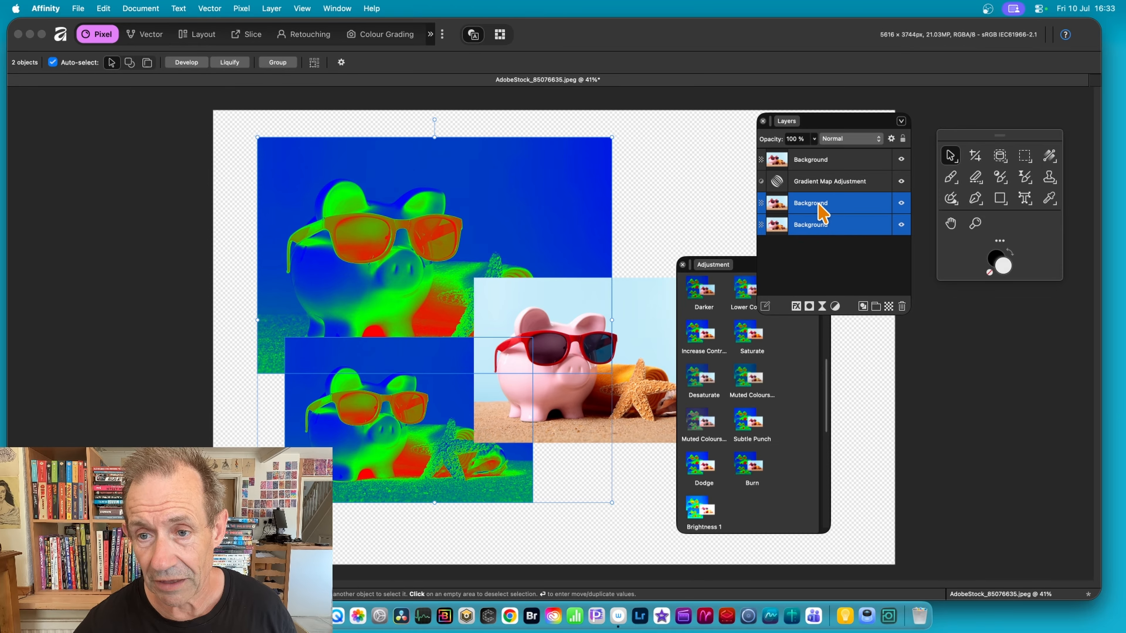
pyautogui.rightClick(818, 203)
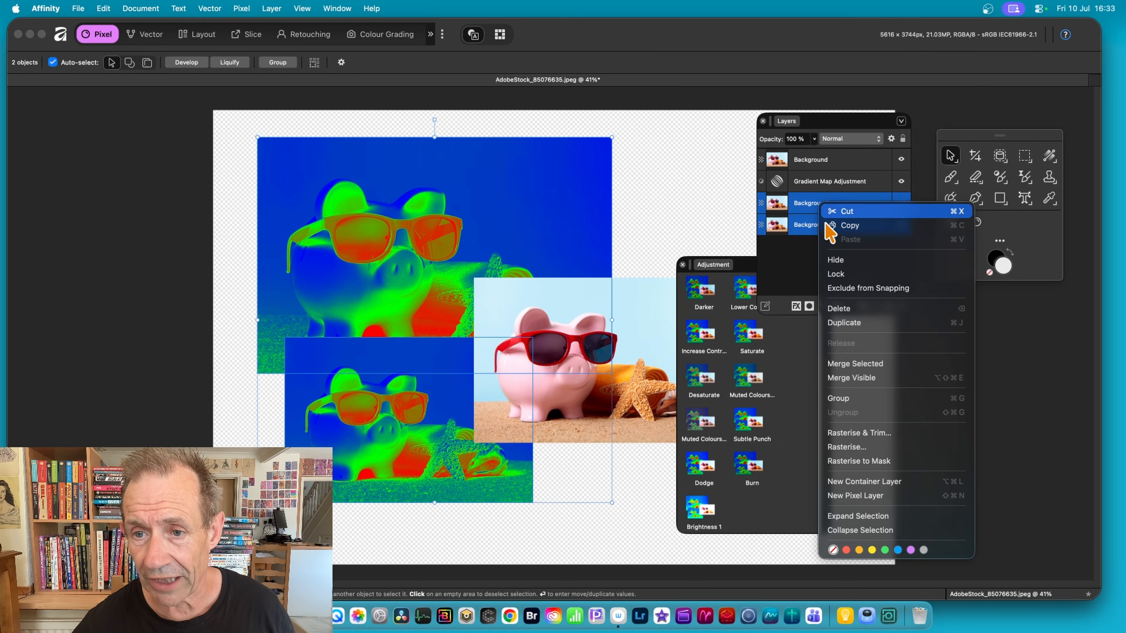
pyautogui.click(859, 410)
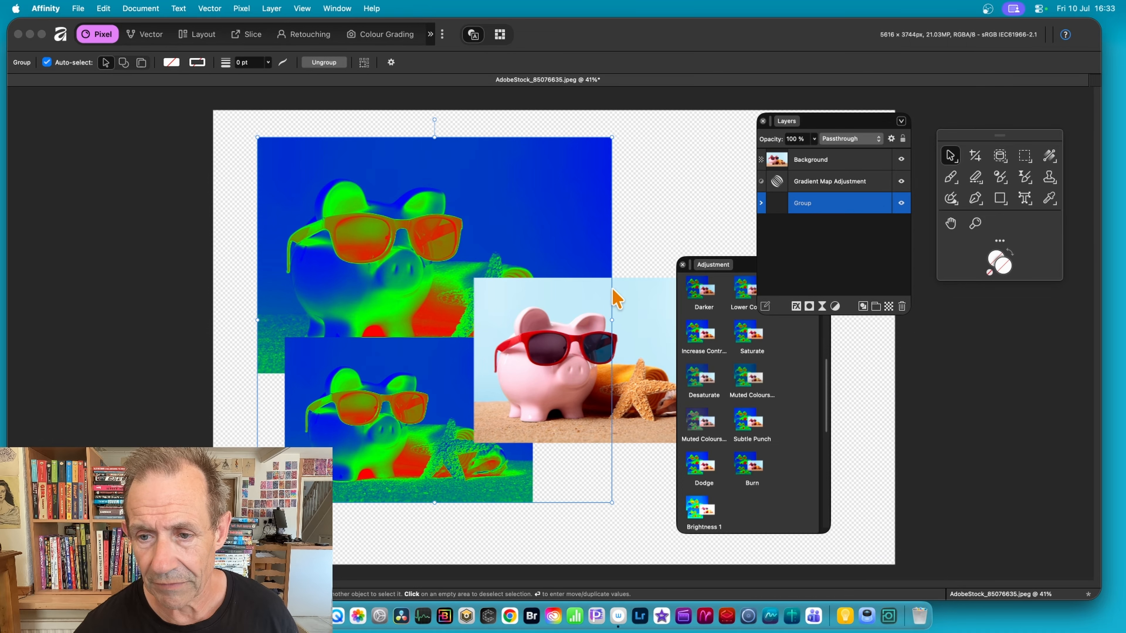
# Move the Gradient Map adjustment into the group, above its two Background layers, and collapse the group
pyautogui.click(761, 202)
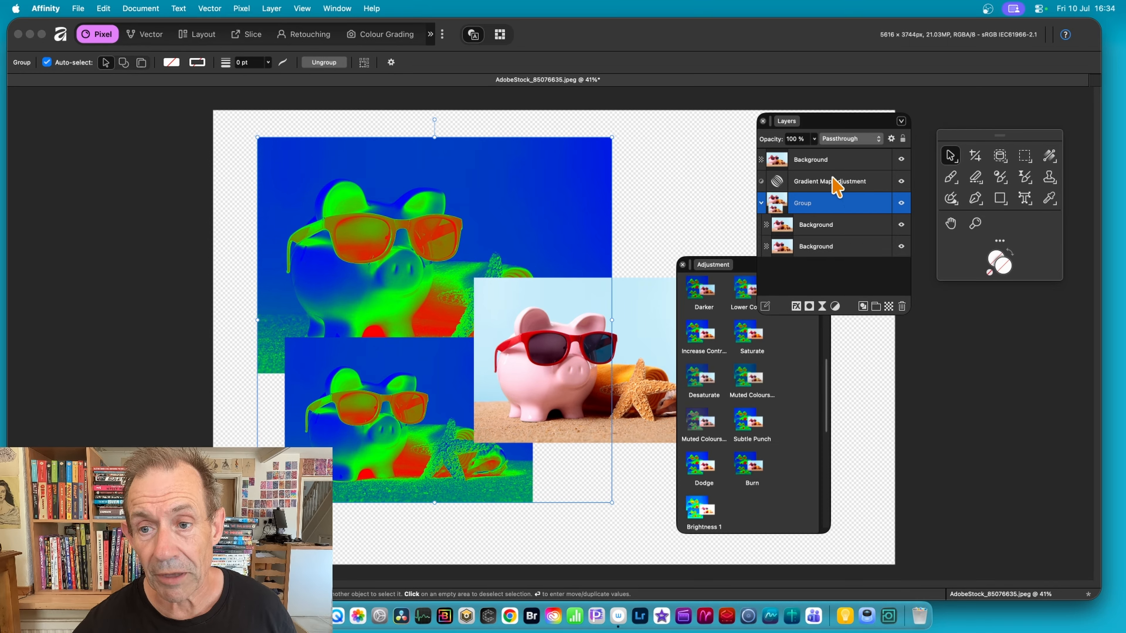
pyautogui.moveTo(835, 182); pyautogui.dragTo(836, 219)
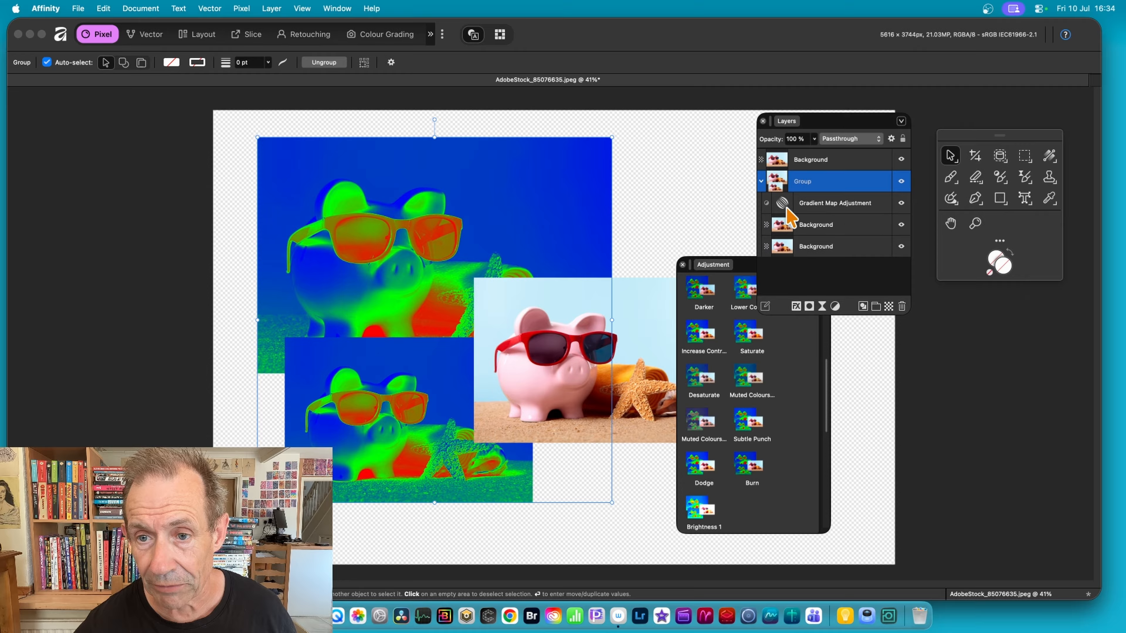
pyautogui.click(761, 181)
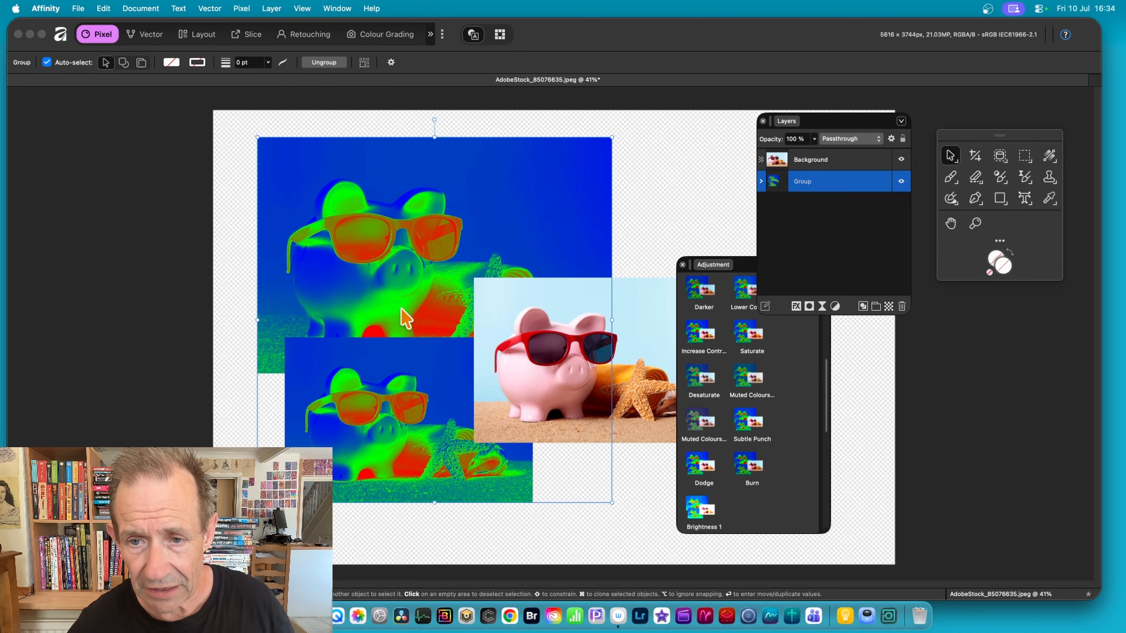
# Delete the group with its adjustment, and move and enlarge the remaining photo so it sits near the canvas centre
pyautogui.click(682, 265)
pyautogui.press('Delete')
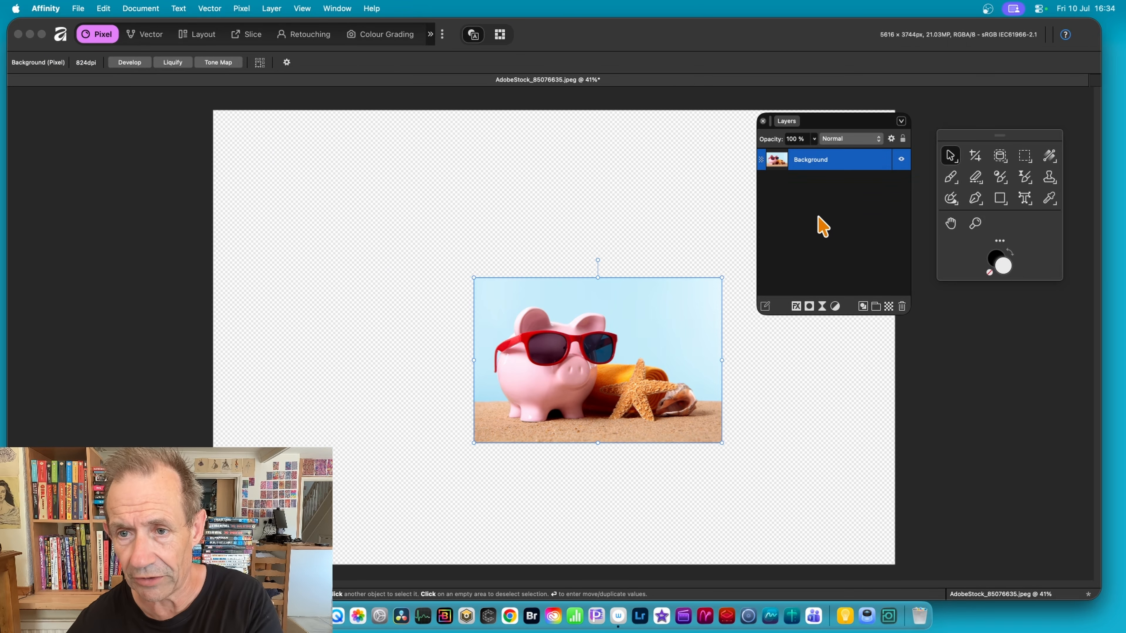
pyautogui.moveTo(585, 339); pyautogui.dragTo(445, 248)
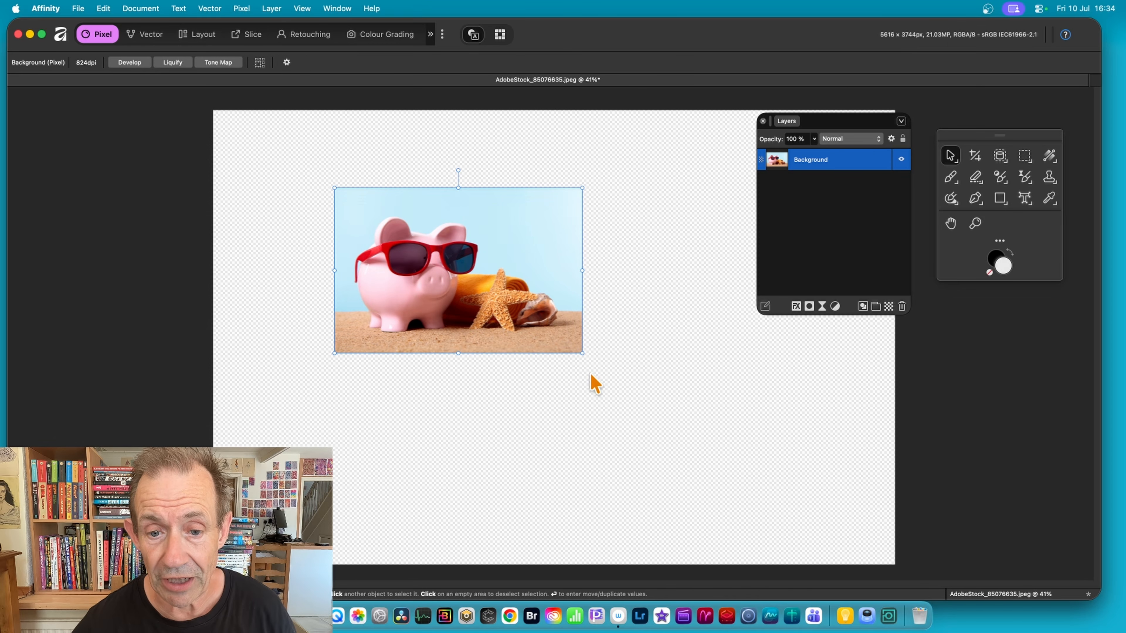
pyautogui.moveTo(579, 355); pyautogui.dragTo(739, 492)
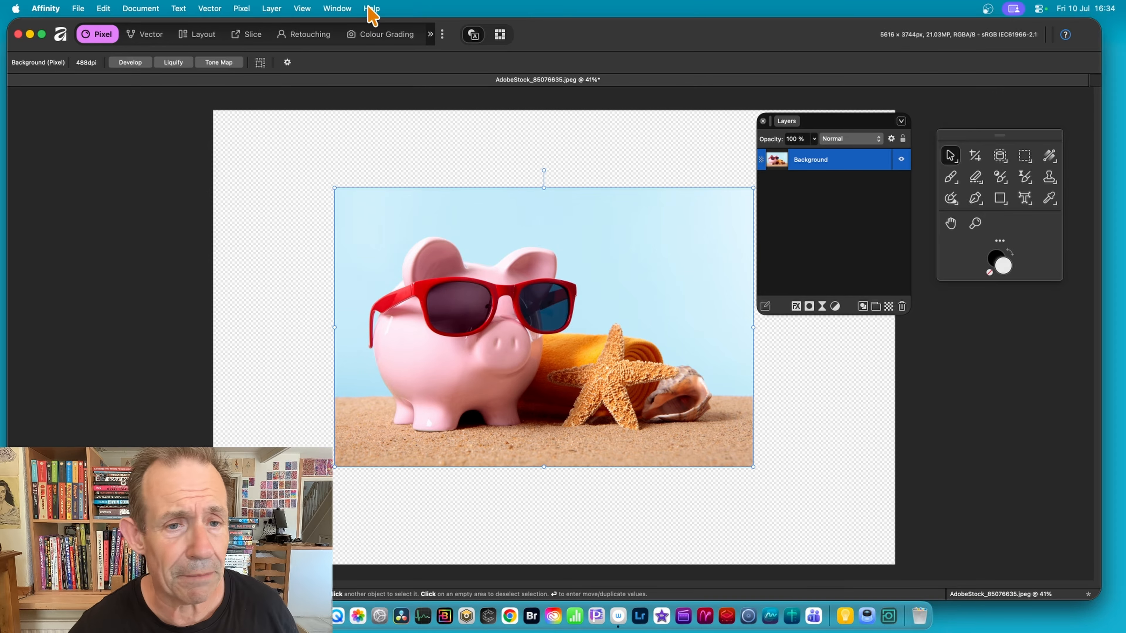
# Add a Recolour adjustment layer with Hue at 247.5° and Lightness at about 36%, and close its settings
pyautogui.click(241, 8)
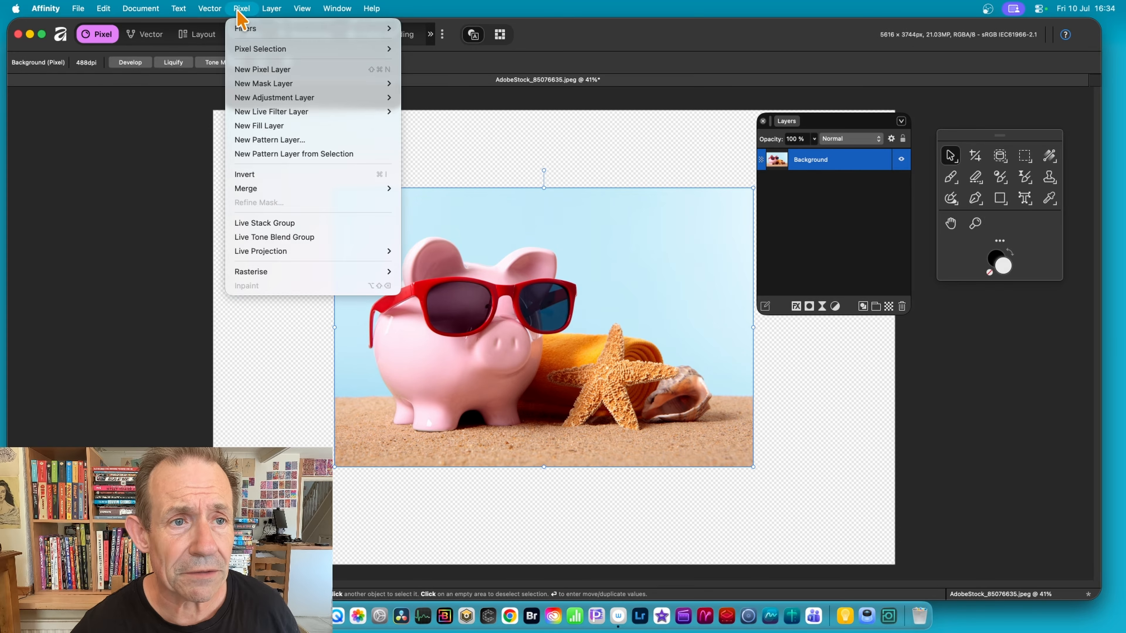
pyautogui.moveTo(266, 98)
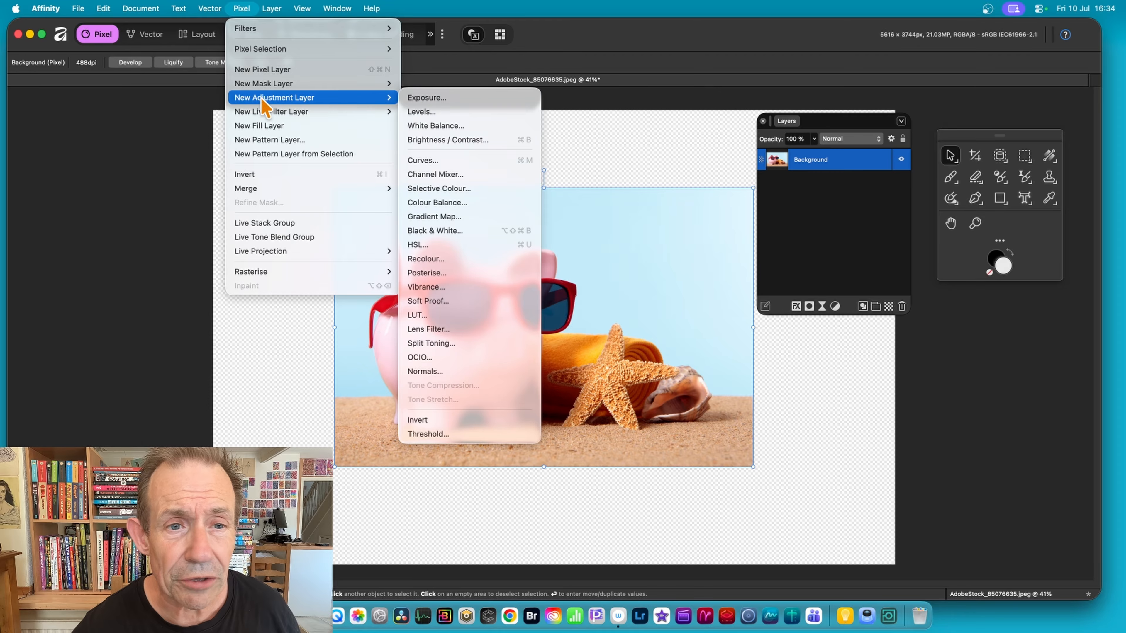
pyautogui.click(457, 263)
pyautogui.moveTo(558, 251); pyautogui.dragTo(781, 294)
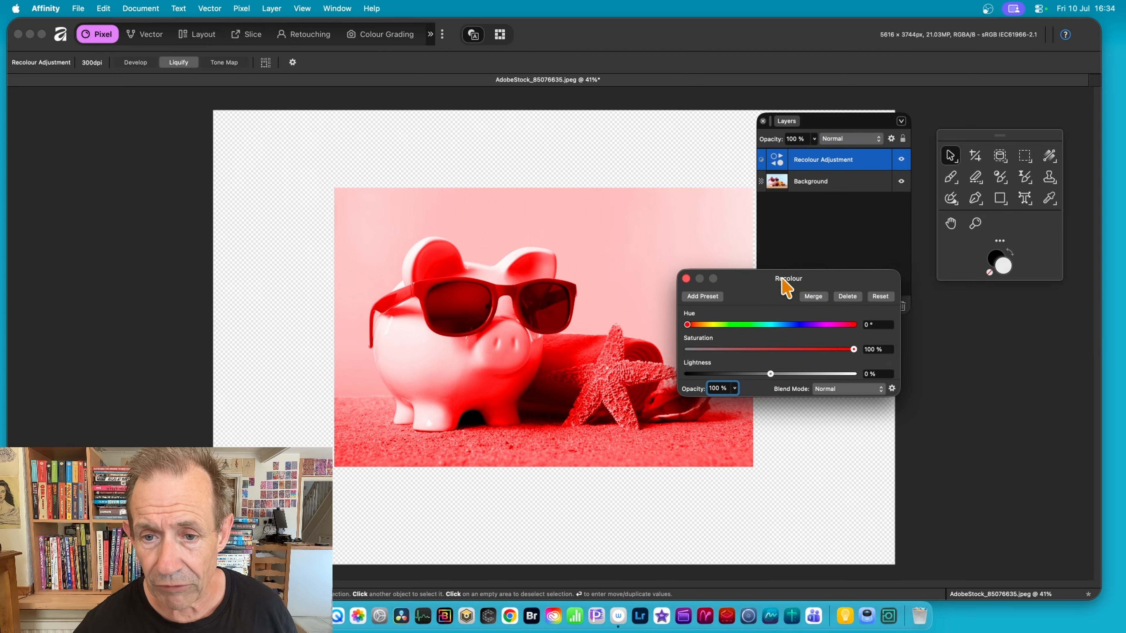
pyautogui.moveTo(726, 339); pyautogui.dragTo(805, 390)
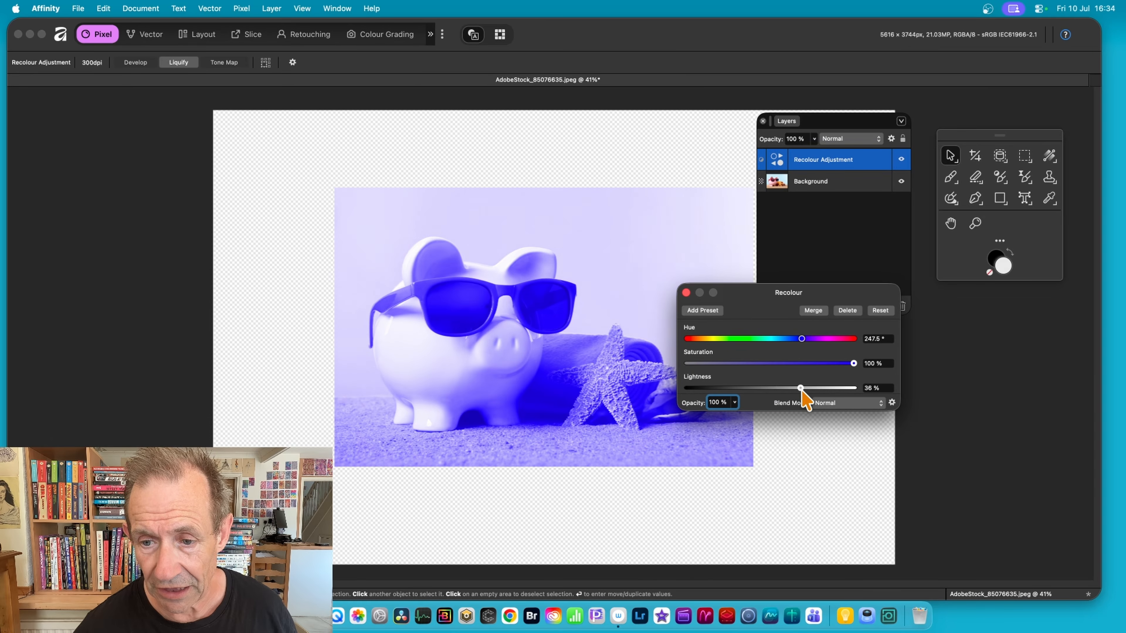
pyautogui.click(686, 293)
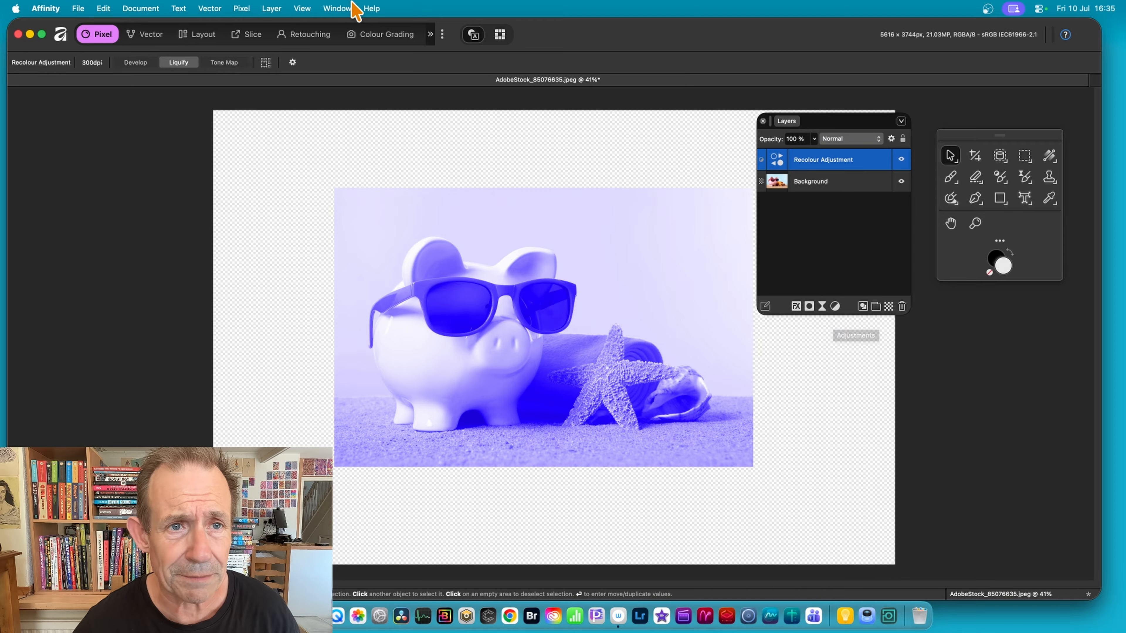
pyautogui.click(337, 9)
pyautogui.moveTo(370, 228)
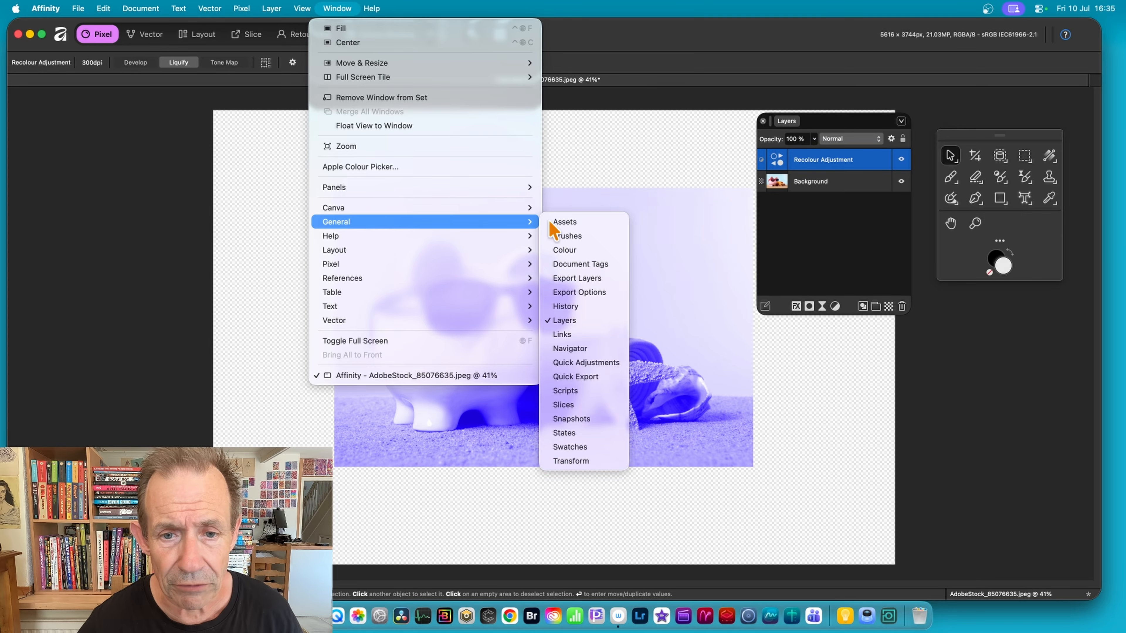
pyautogui.click(811, 349)
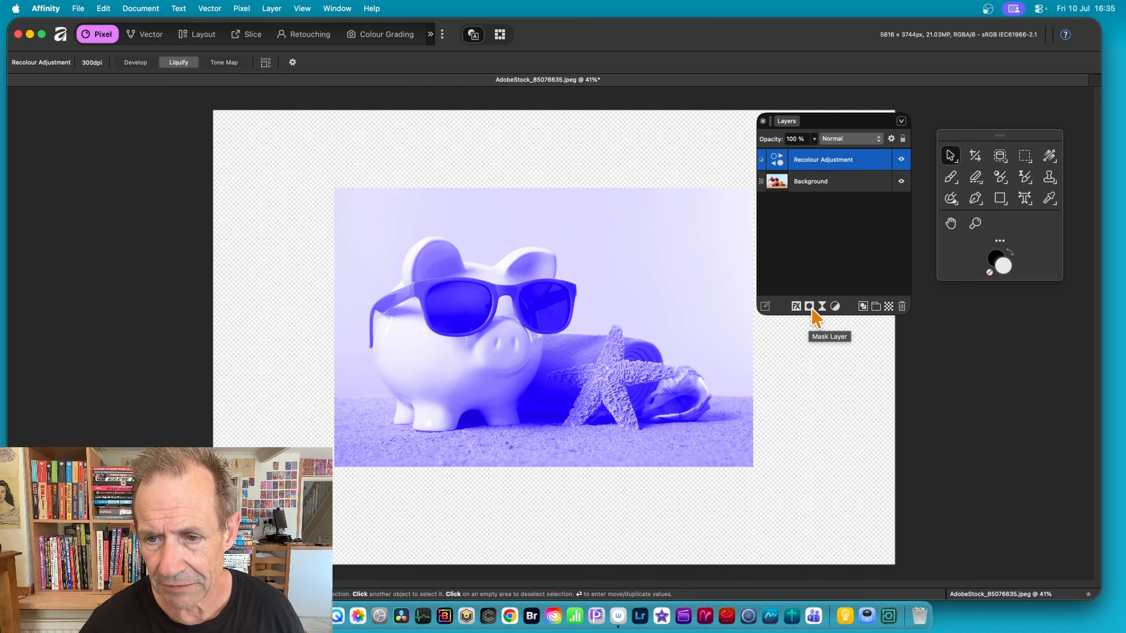
# Add a mask to the Recolour Adjustment and apply a linear white-to-black gradient to it, running from the pig's sunglasses to above the shell
pyautogui.click(809, 306)
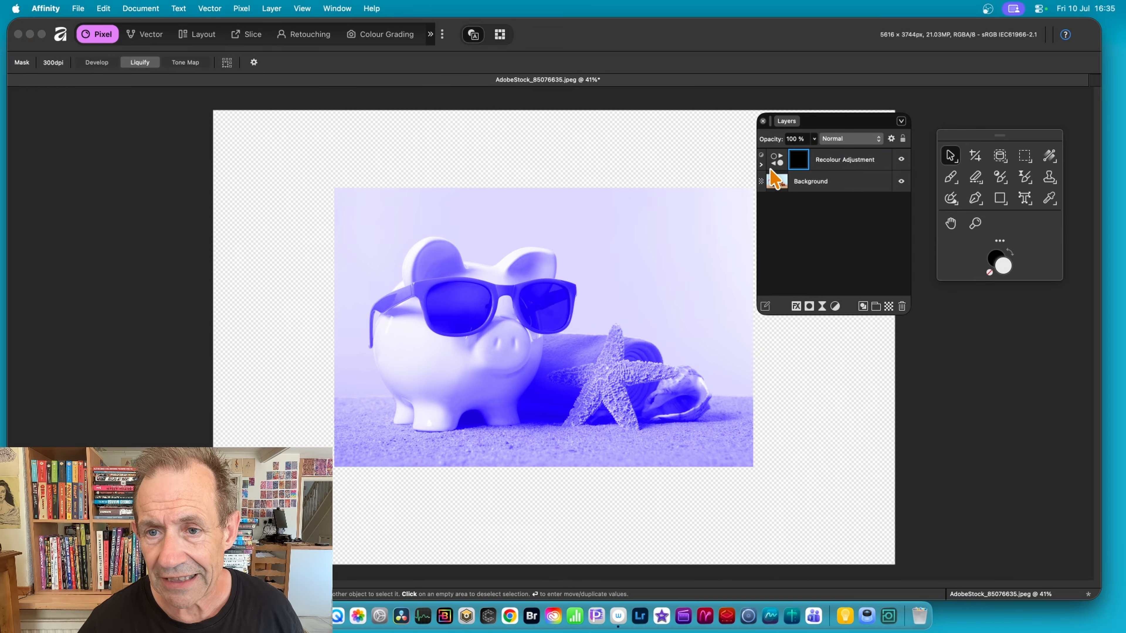
pyautogui.click(762, 164)
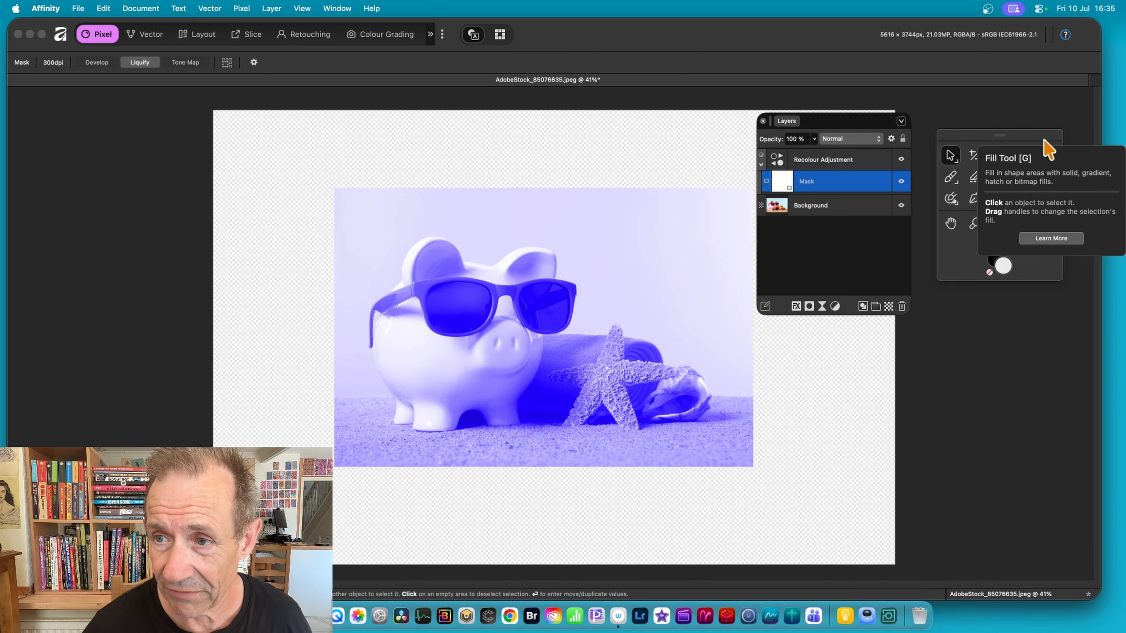
pyautogui.moveTo(1054, 160); pyautogui.dragTo(1087, 158)
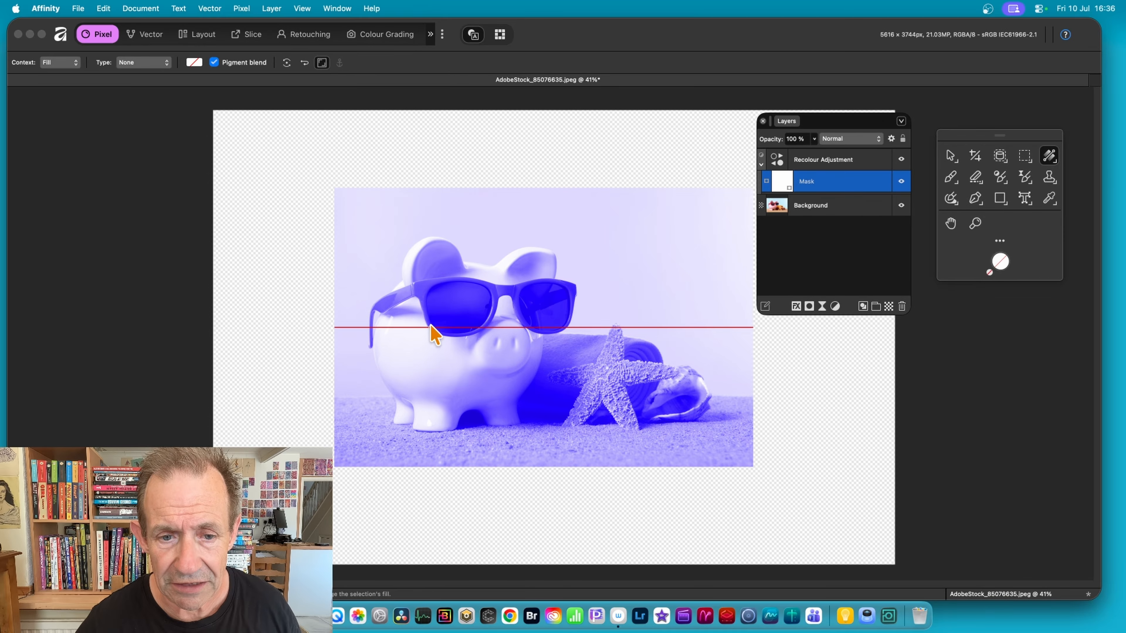
pyautogui.moveTo(430, 327); pyautogui.dragTo(710, 322)
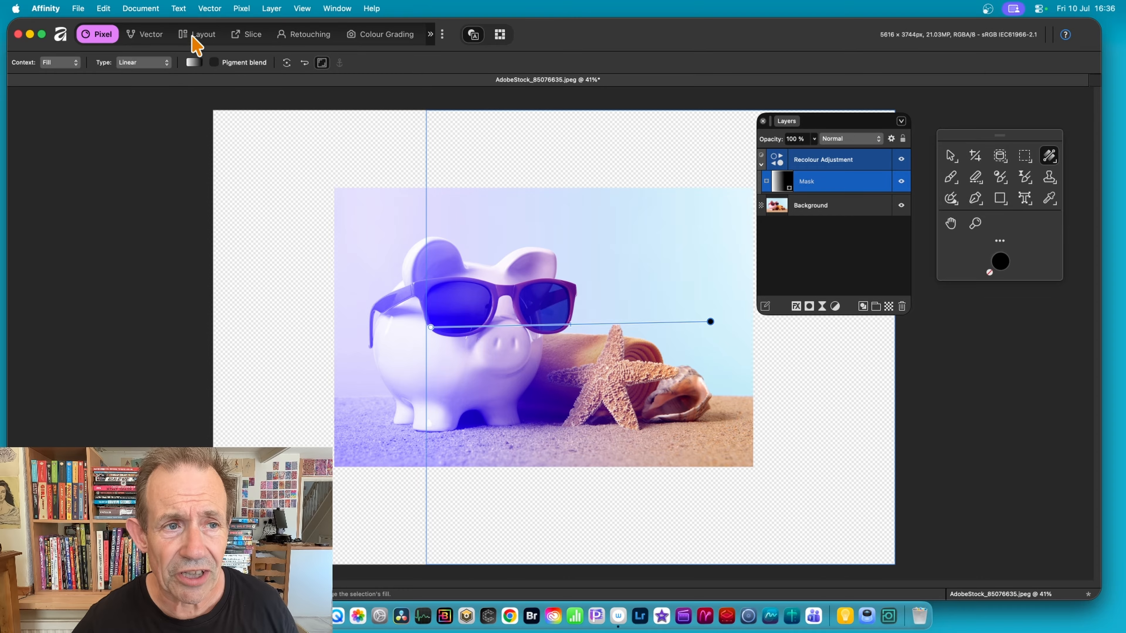
# Reverse the direction of the mask's gradient, and reverse it back again
pyautogui.click(194, 62)
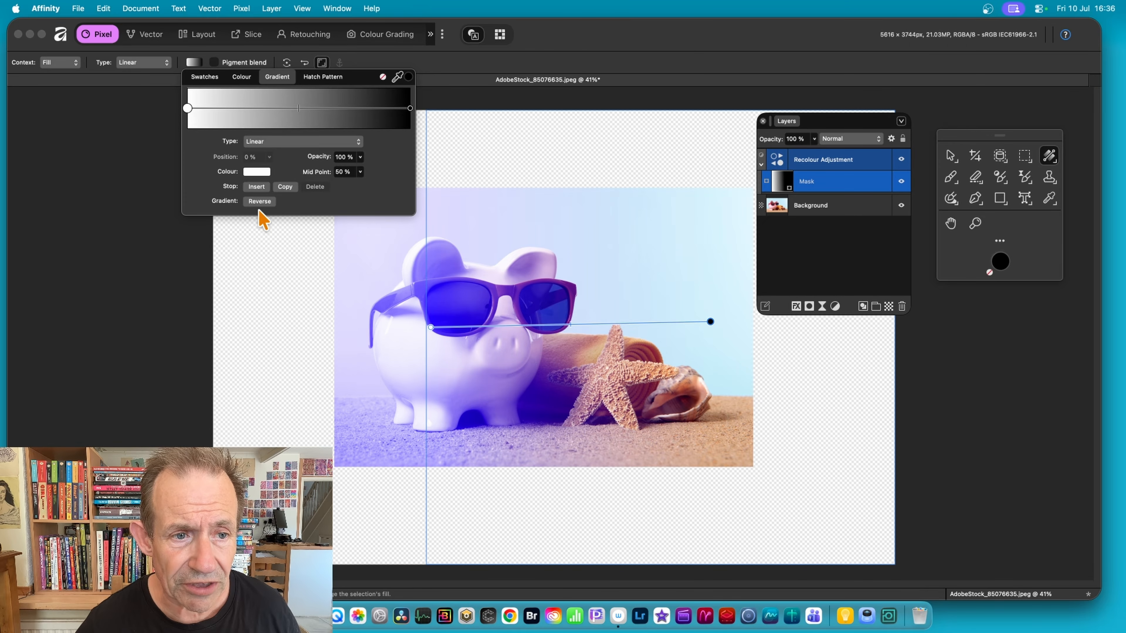
pyautogui.click(259, 202)
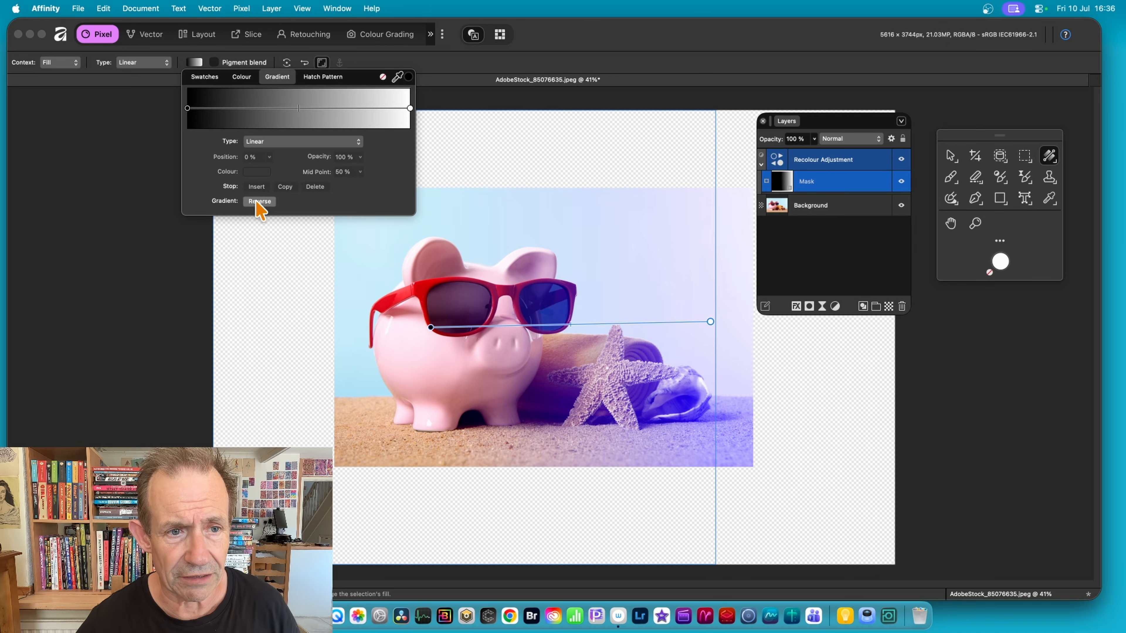
pyautogui.click(259, 201)
# Add two intermediate stops along the mask's gradient line, one over the pig's snout and one at about 56%
pyautogui.click(583, 324)
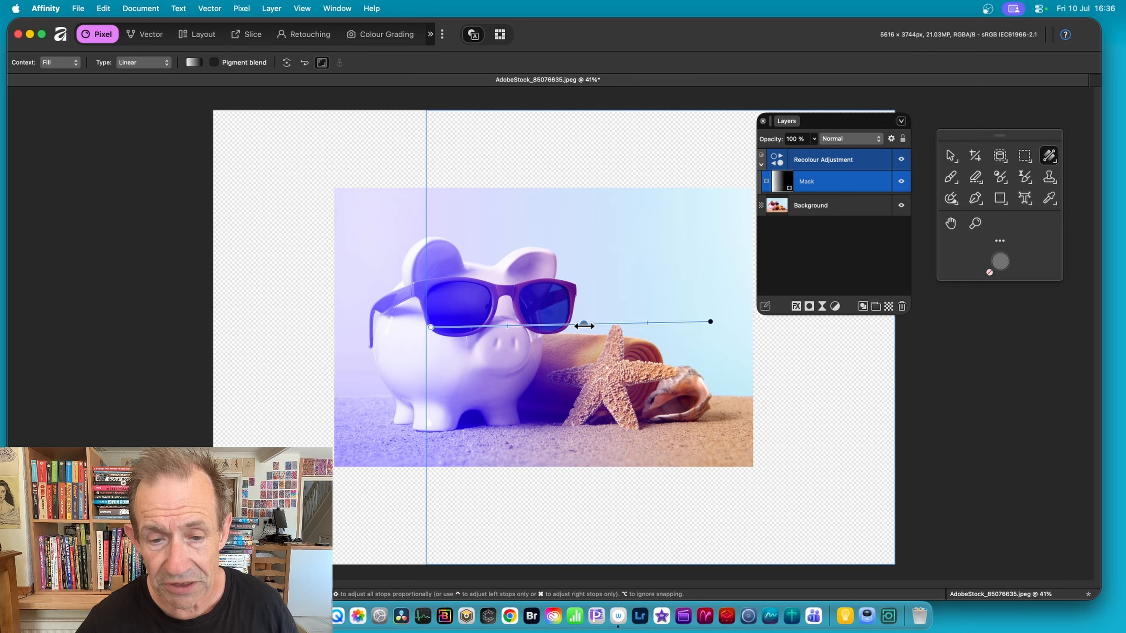
pyautogui.moveTo(584, 326); pyautogui.dragTo(488, 326)
pyautogui.click(587, 325)
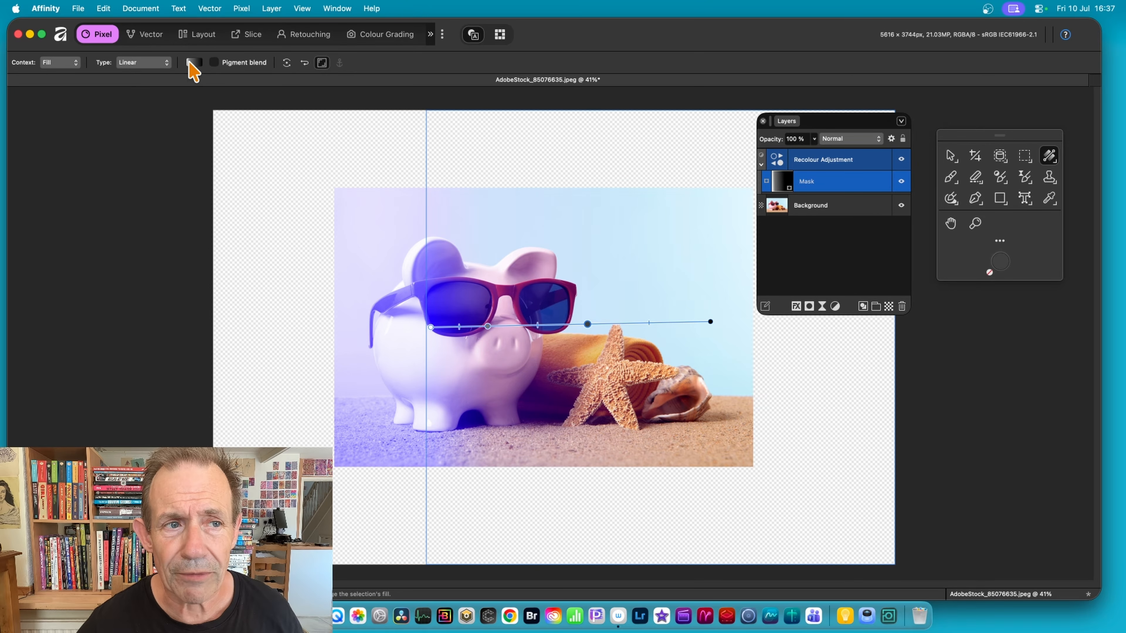
# Set the colour of the mask gradient's 56% stop to white (FFFFFF)
pyautogui.click(193, 62)
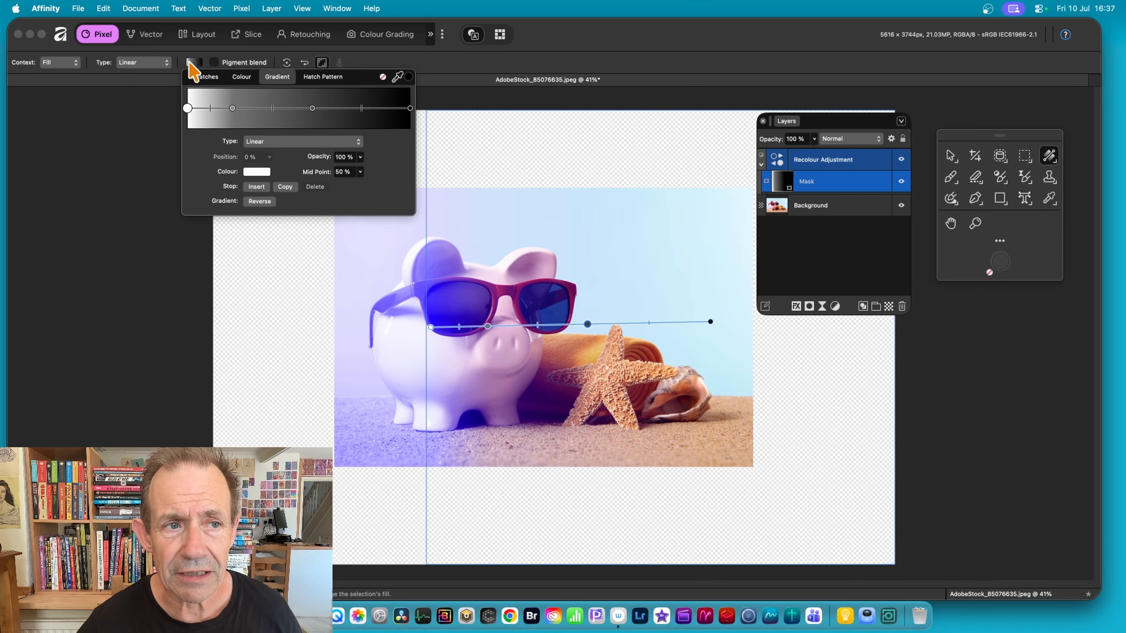
pyautogui.click(312, 109)
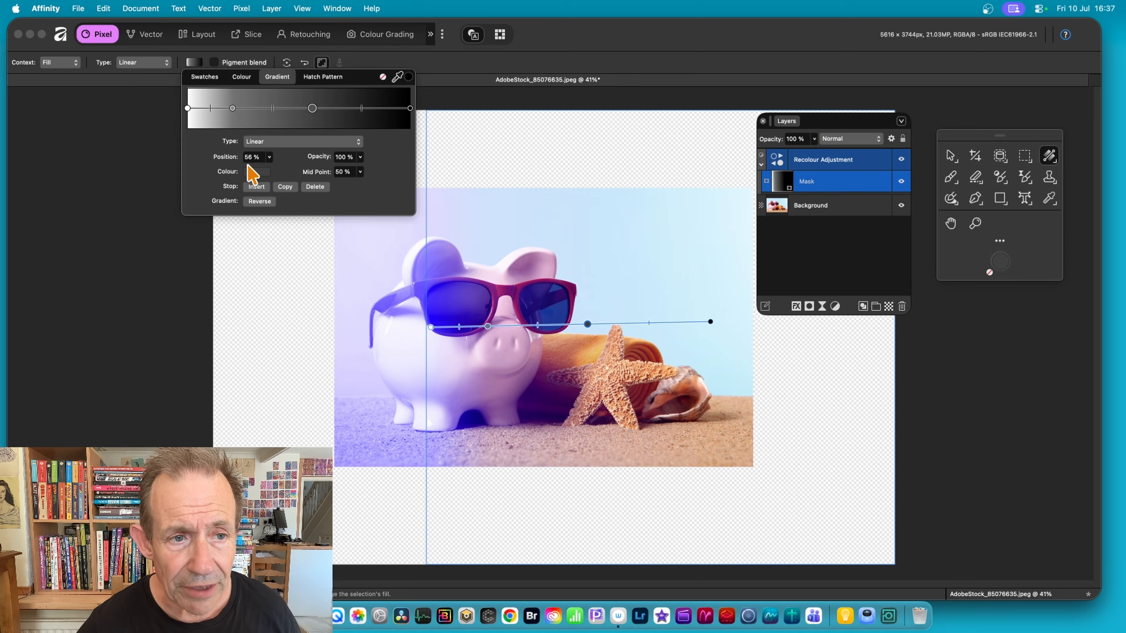
pyautogui.click(258, 170)
pyautogui.moveTo(282, 245); pyautogui.dragTo(279, 348)
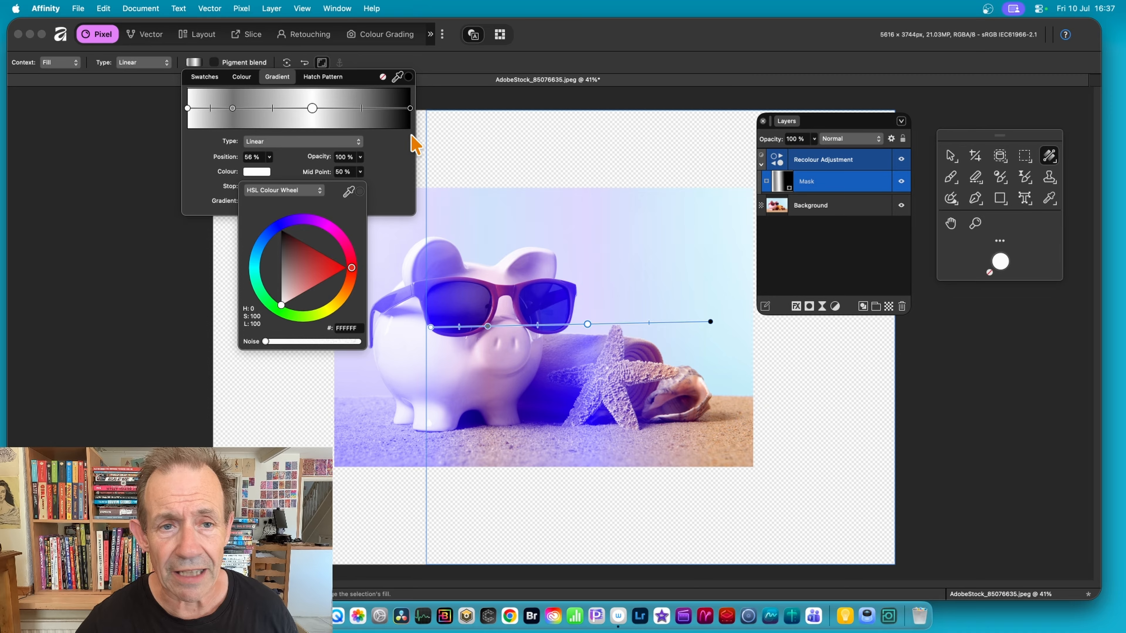
# Redraw the mask's gradient diagonally in different directions, finishing with a line from the sunglasses' arm to the base of the starfish
pyautogui.click(410, 108)
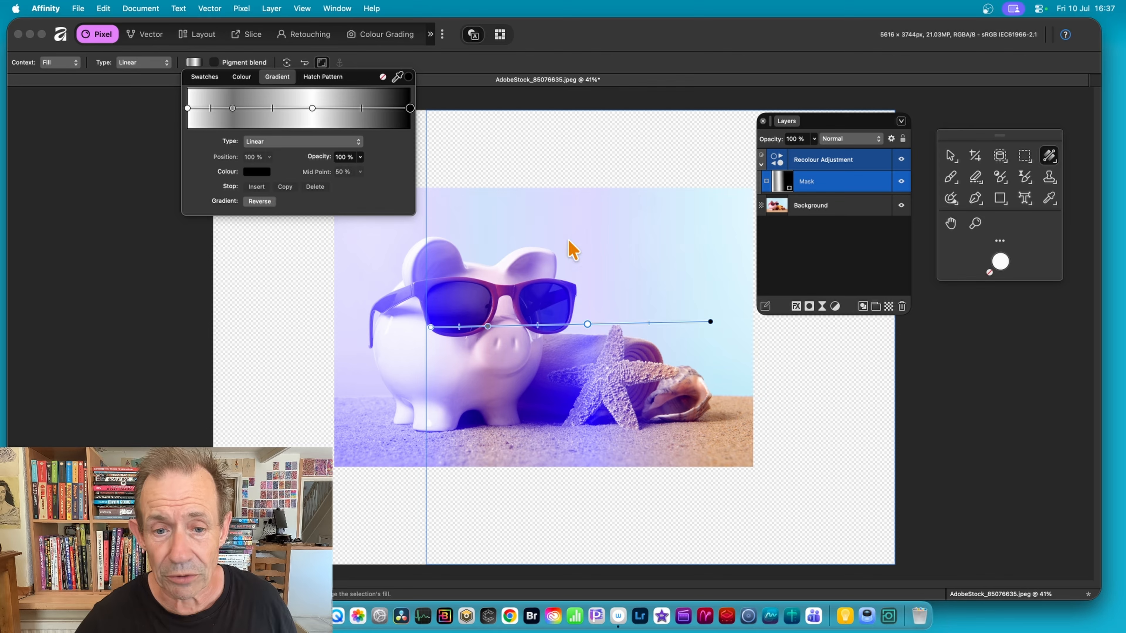
pyautogui.moveTo(617, 208); pyautogui.dragTo(469, 467)
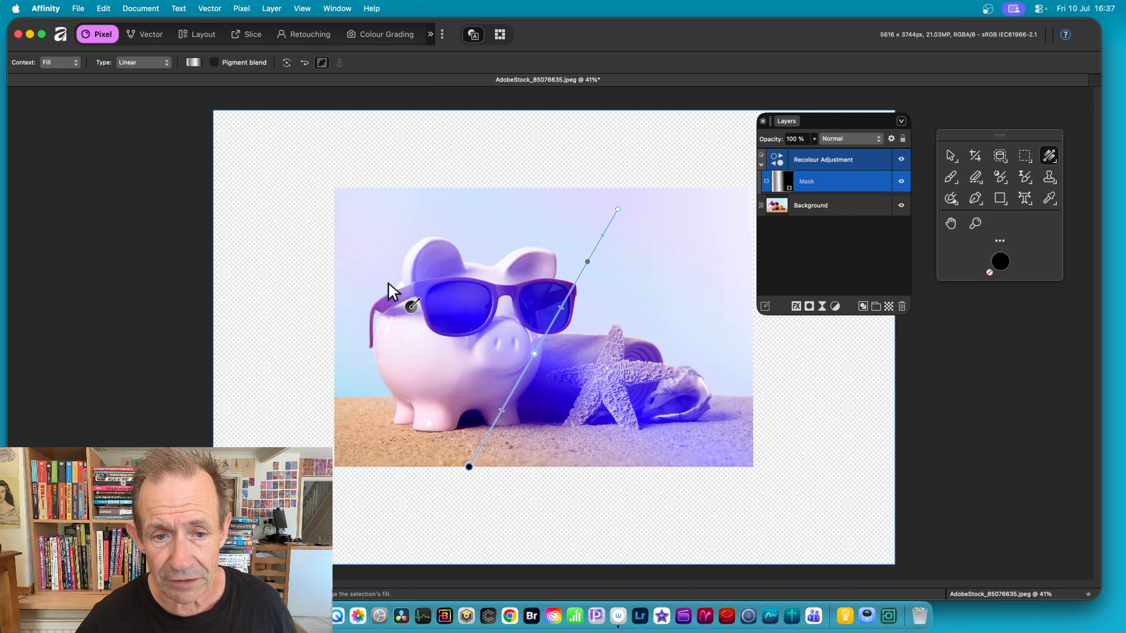
pyautogui.moveTo(388, 280); pyautogui.dragTo(640, 421)
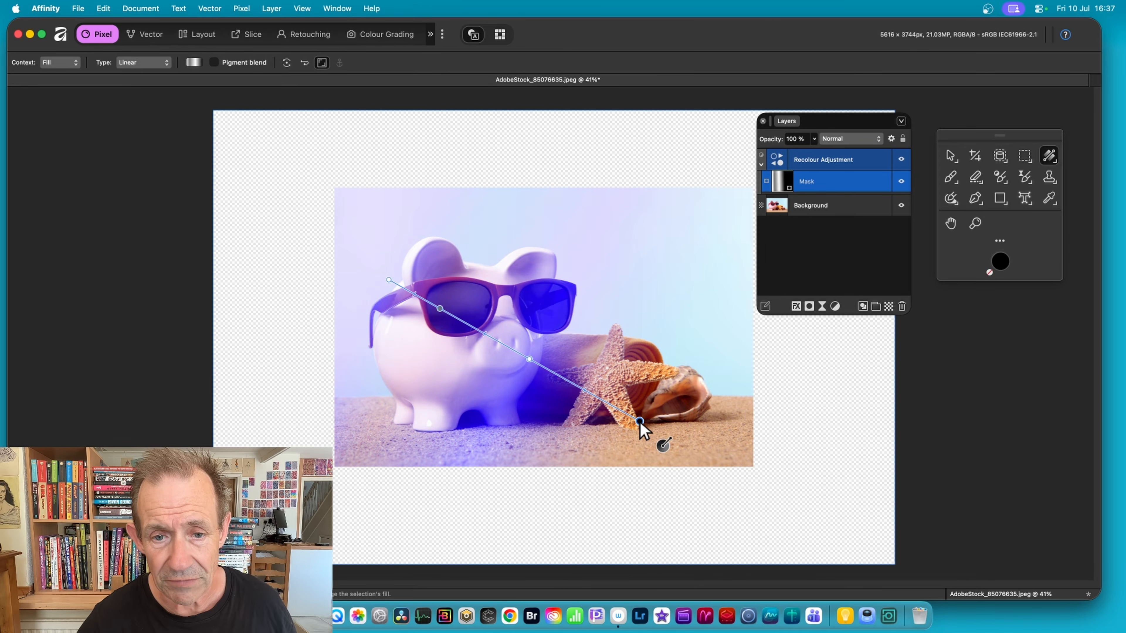
# Change the mask's fill type to Bitmap using the image AdobeStock_90828477.jpeg
pyautogui.click(139, 63)
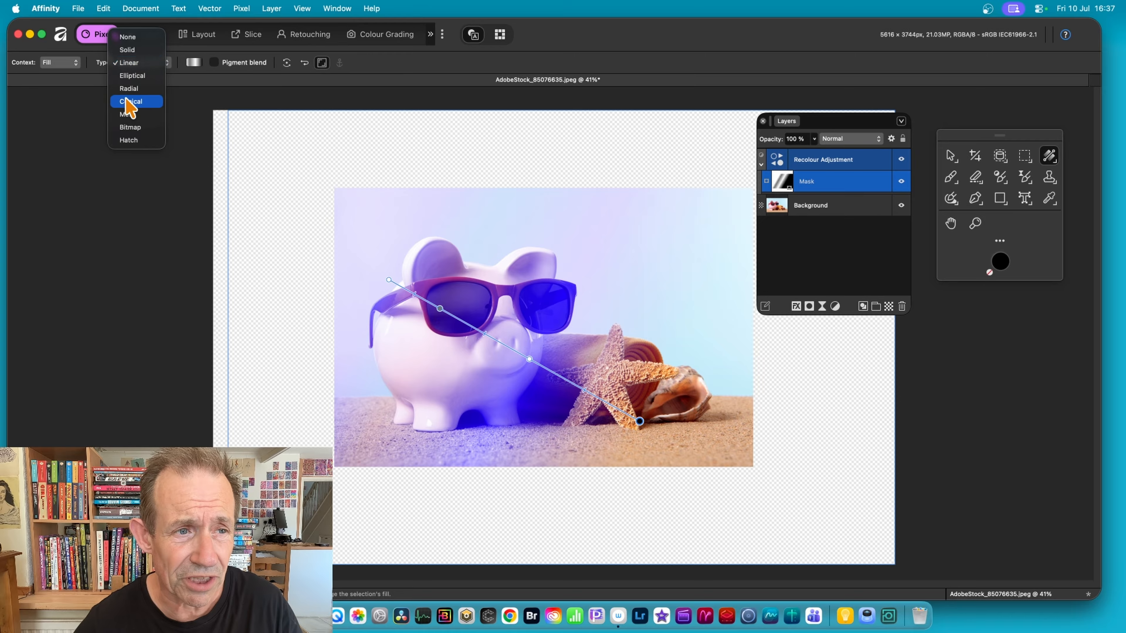
pyautogui.click(141, 128)
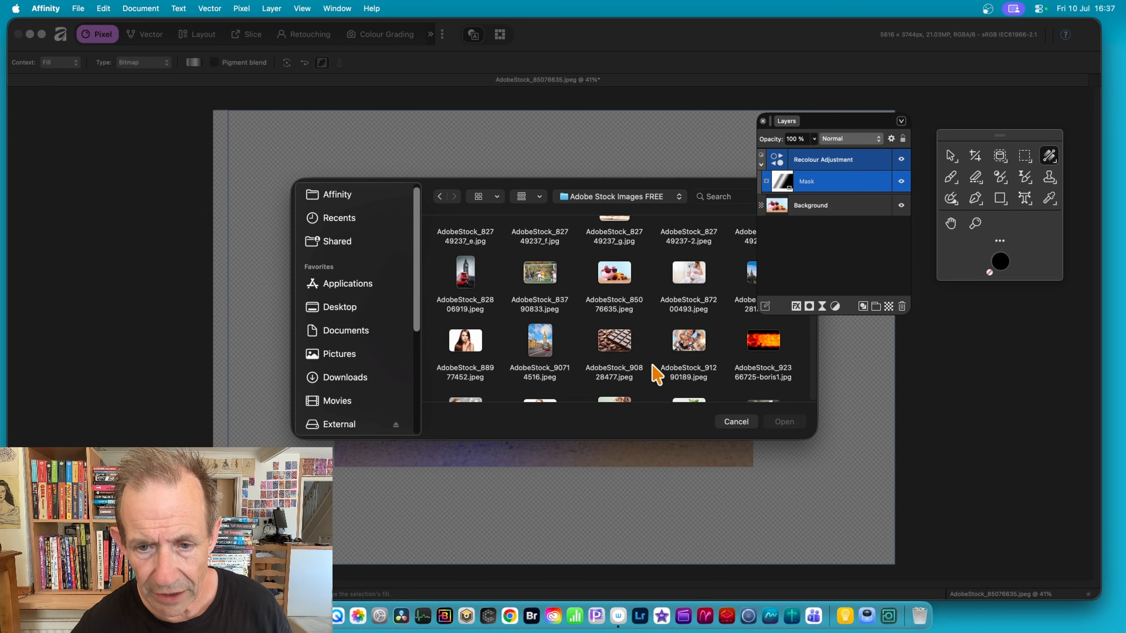
pyautogui.click(619, 341)
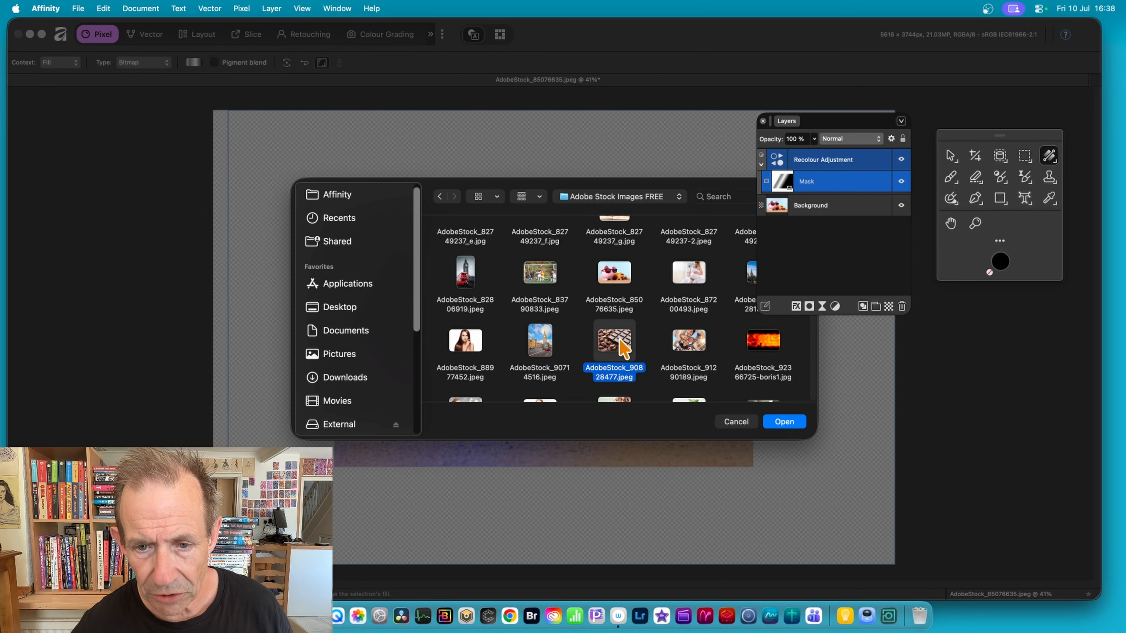
pyautogui.click(794, 422)
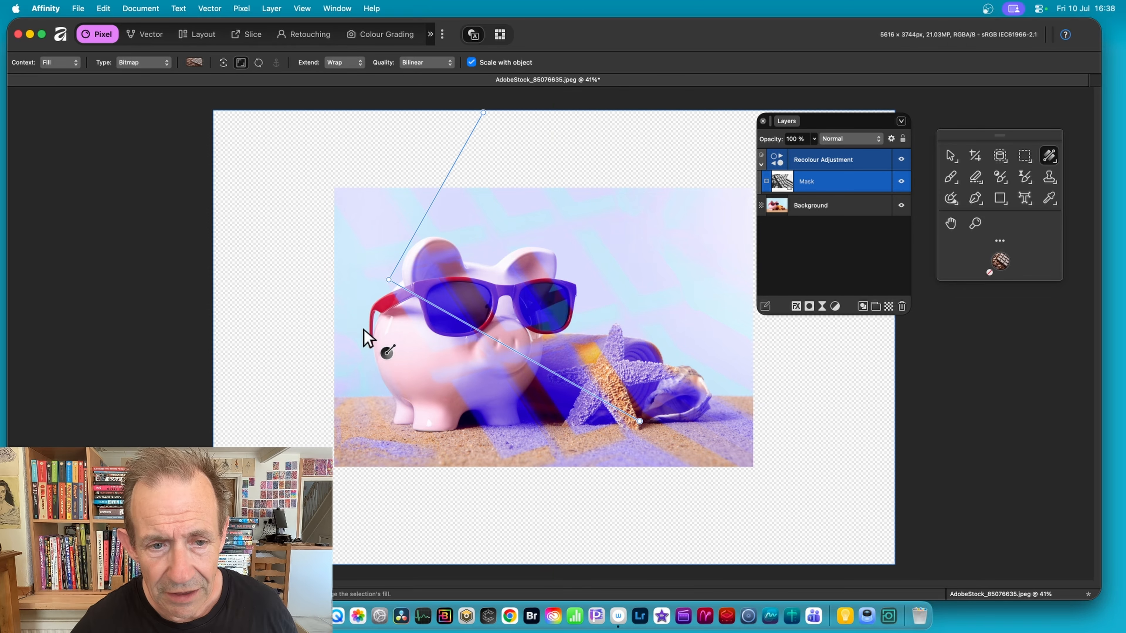
# Reposition, rotate and enlarge the bitmap fill on the mask, with its origin over the pig's lower body
pyautogui.moveTo(385, 281); pyautogui.dragTo(444, 379)
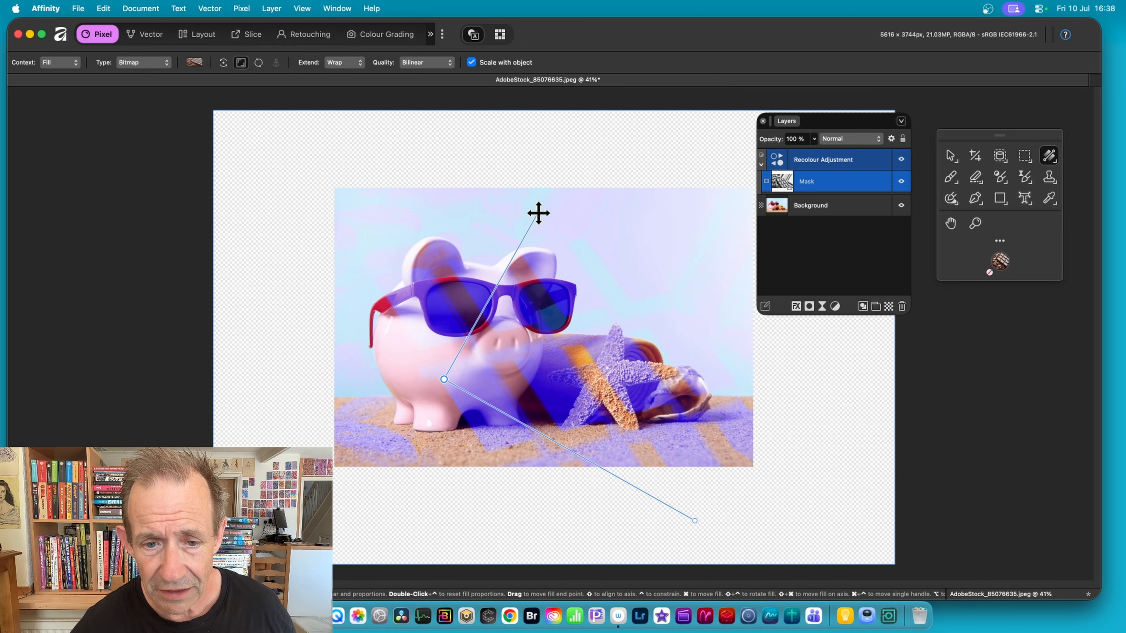
pyautogui.moveTo(537, 214); pyautogui.dragTo(736, 173)
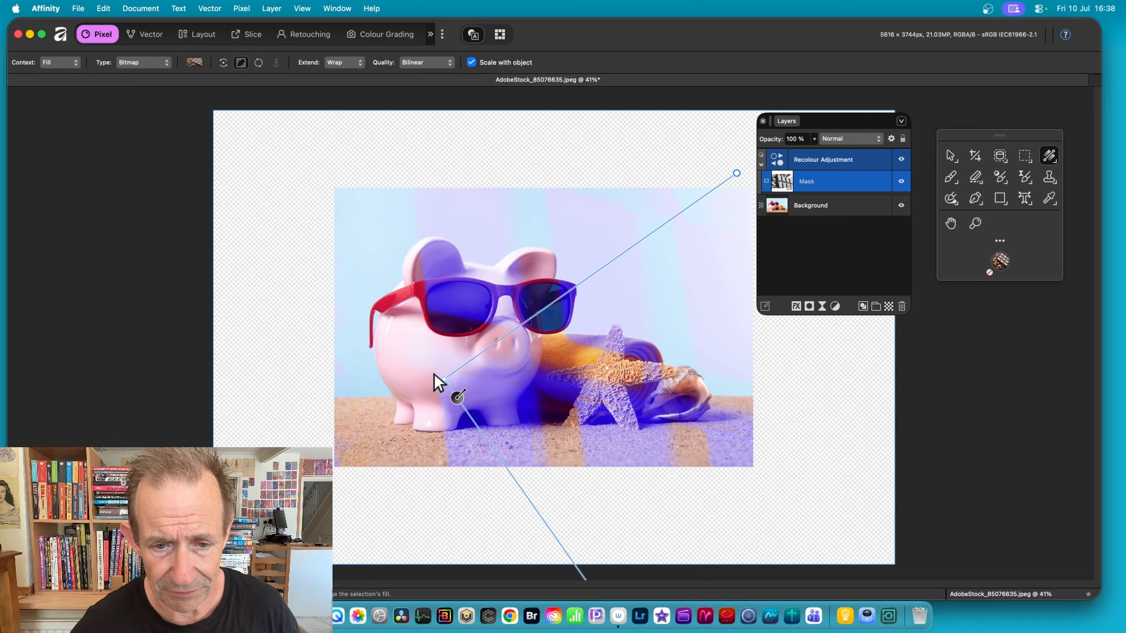
pyautogui.moveTo(443, 378); pyautogui.dragTo(419, 388)
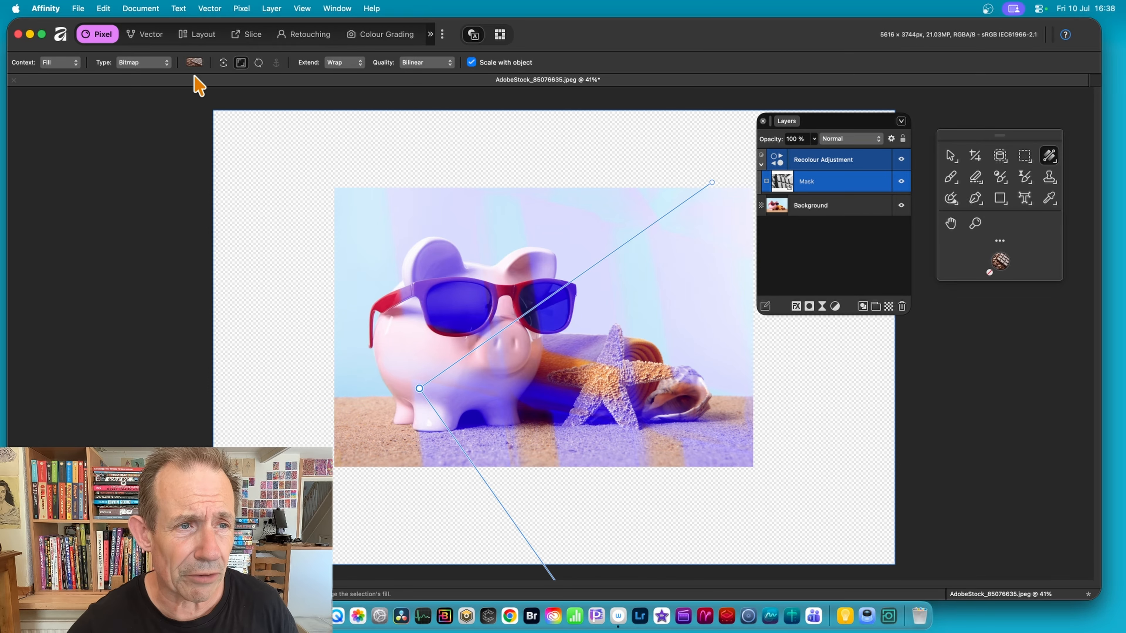
# Clear the mask's fill by setting its type to None, and choose the Paint Brush Tool
pyautogui.click(153, 66)
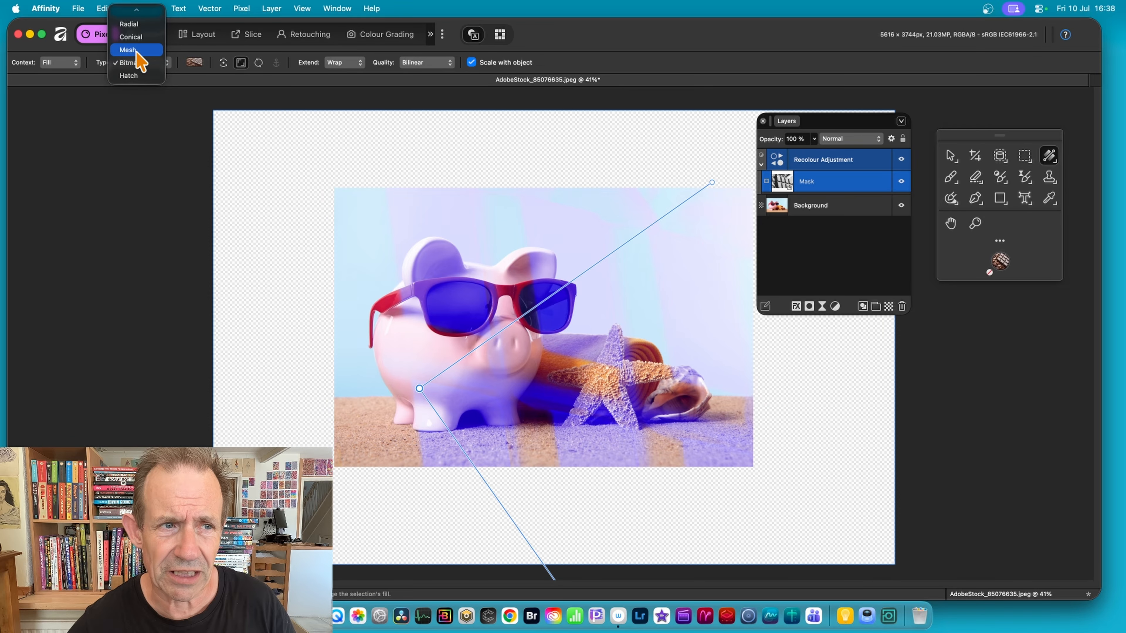
pyautogui.click(138, 66)
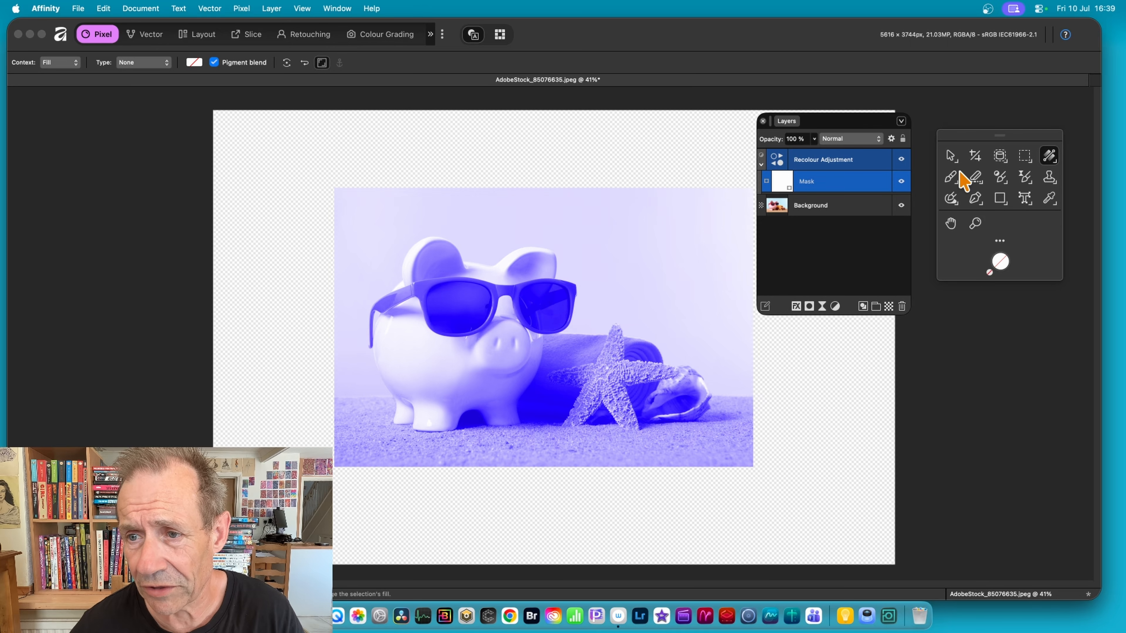
pyautogui.click(954, 180)
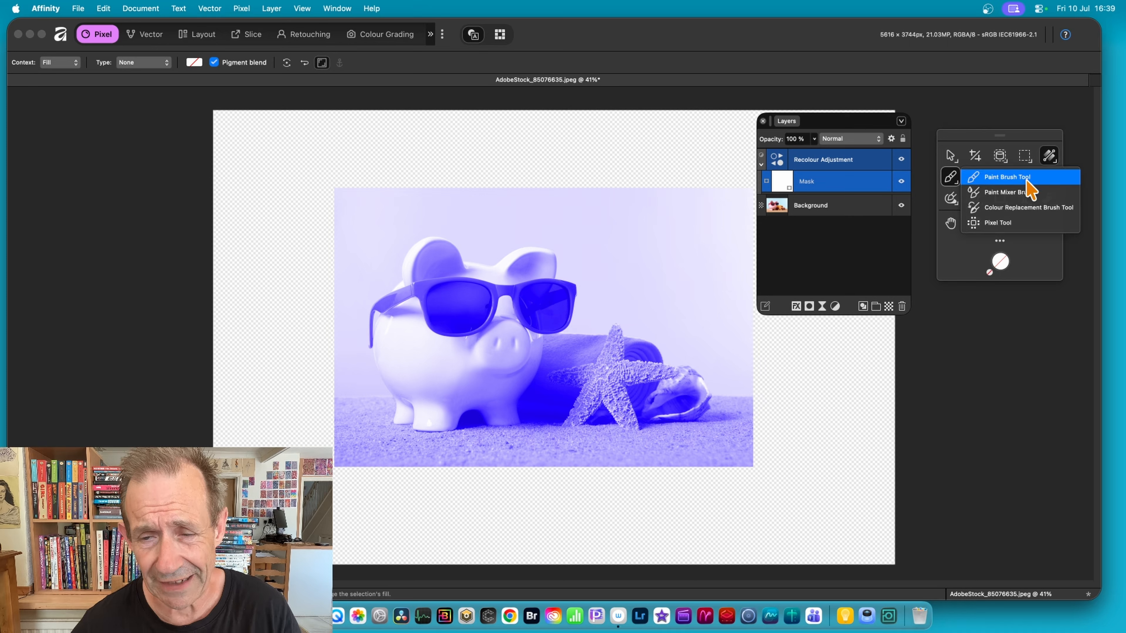
pyautogui.click(1027, 179)
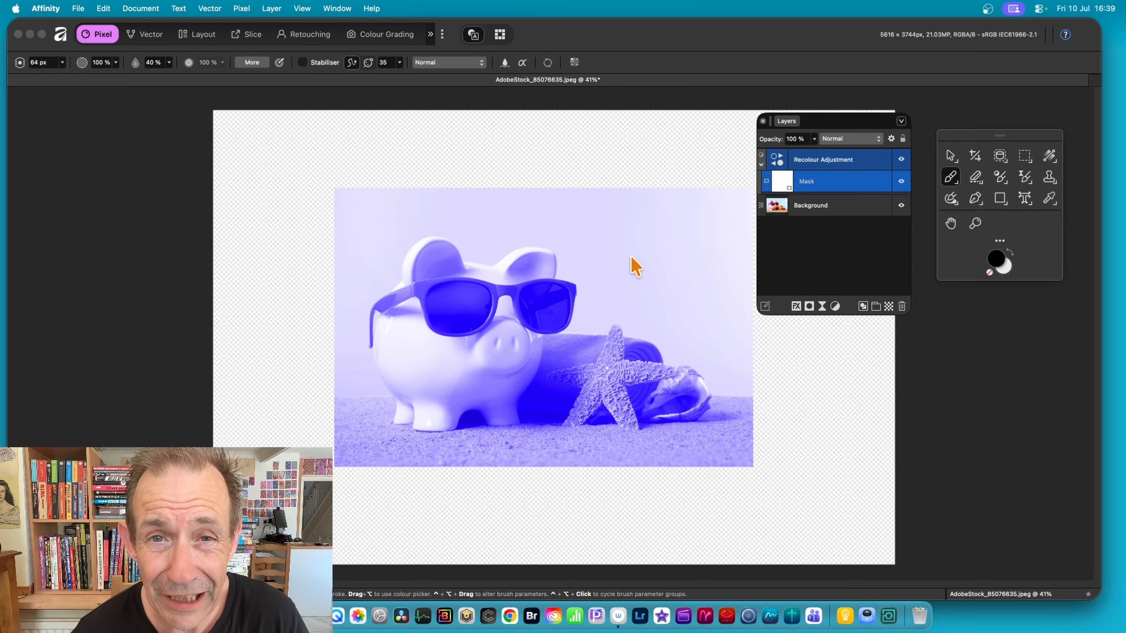
# Show the Brushes panel, choose the Textured Acrylic brush, and paint black on the mask across the background, right lens and pig's snout
pyautogui.click(351, 9)
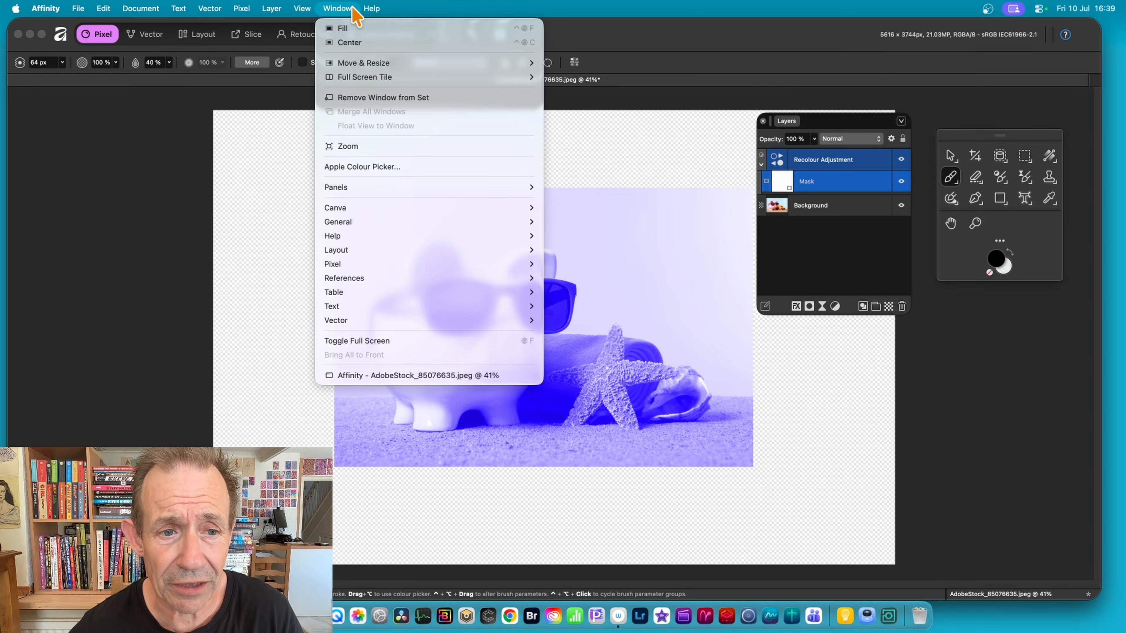
pyautogui.moveTo(358, 223)
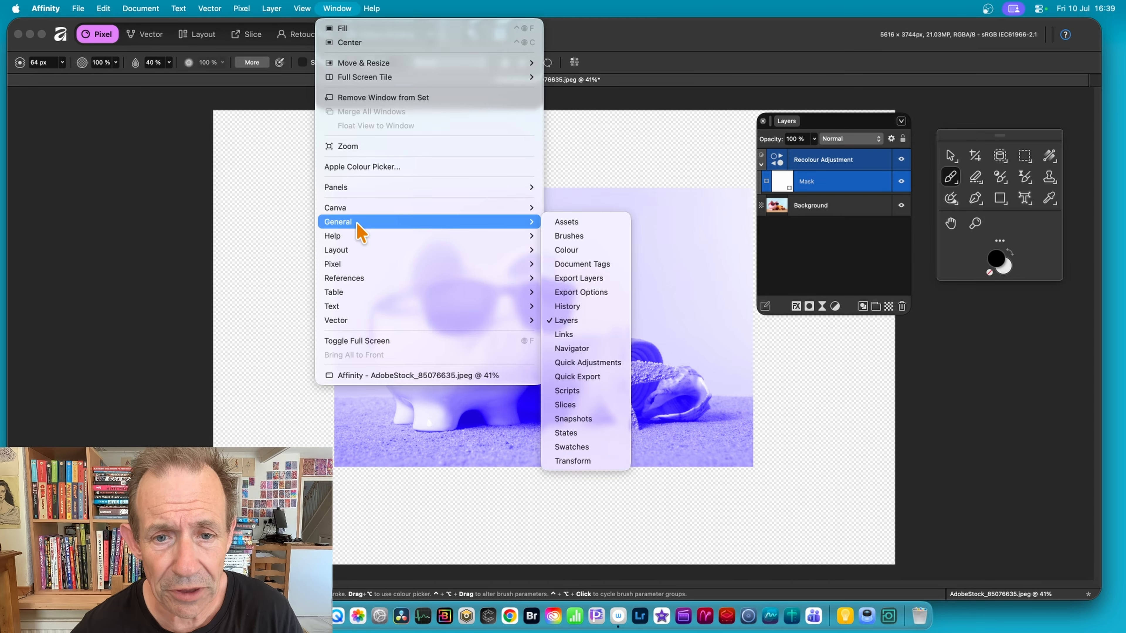
pyautogui.click(575, 235)
pyautogui.click(982, 405)
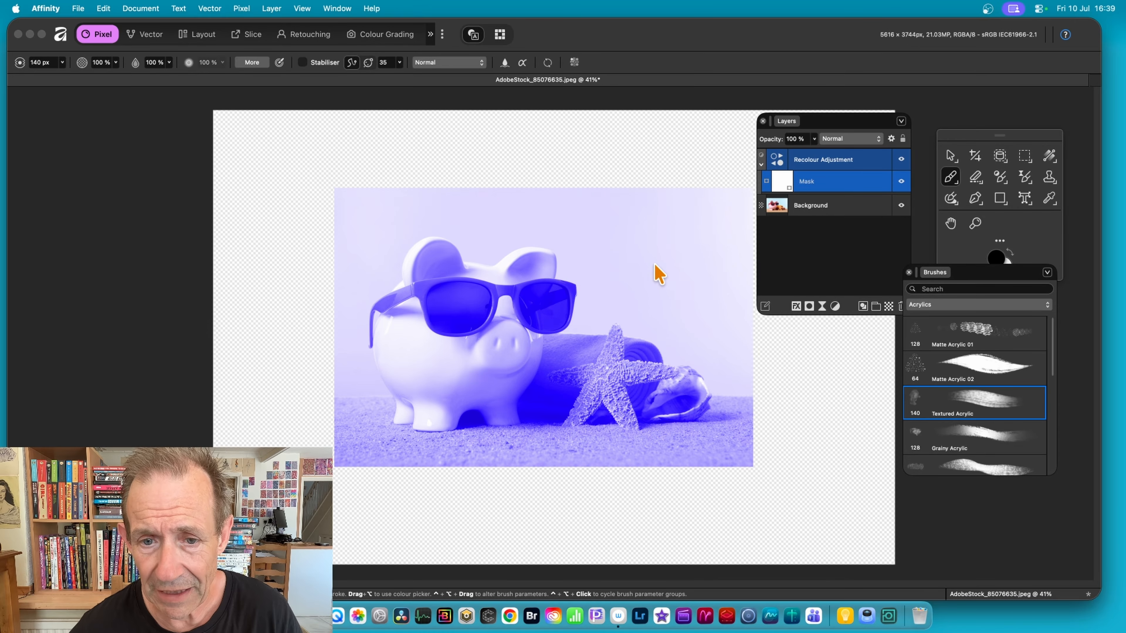
pyautogui.moveTo(627, 252)
pyautogui.mouseDown()
pyautogui.moveTo(489, 382)
pyautogui.moveTo(589, 320)
pyautogui.moveTo(503, 372)
pyautogui.moveTo(563, 285)
pyautogui.moveTo(461, 357)
pyautogui.moveTo(508, 317)
pyautogui.mouseUp()
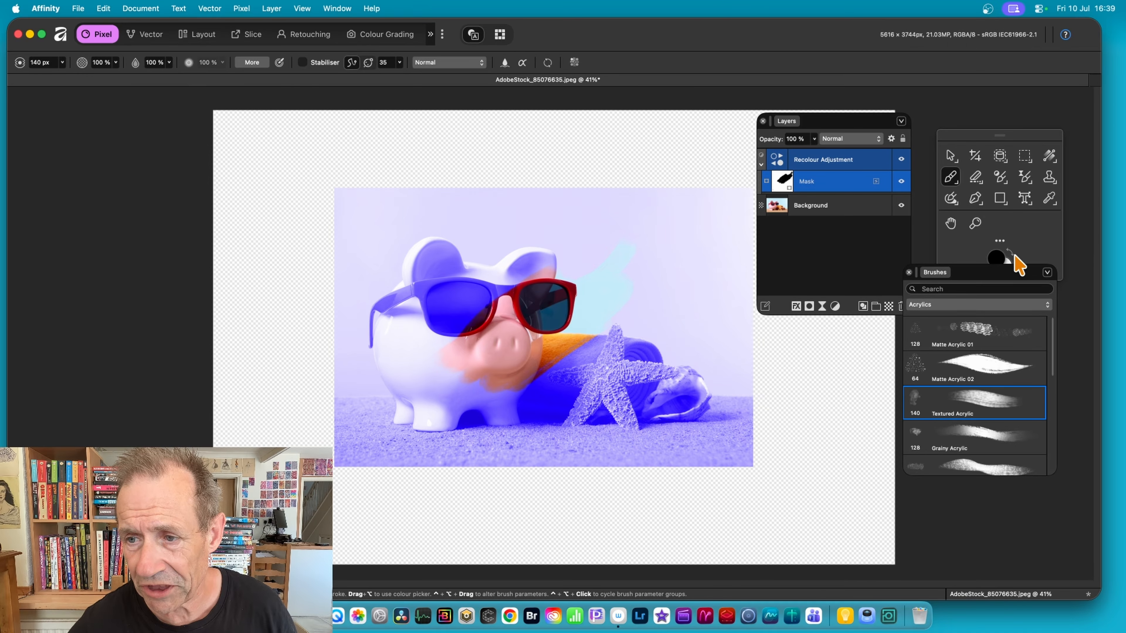
# Swap the brush colour to white, paint the recolour back over the rolled towel, and show the Adjustment Brush tool group
pyautogui.click(1010, 252)
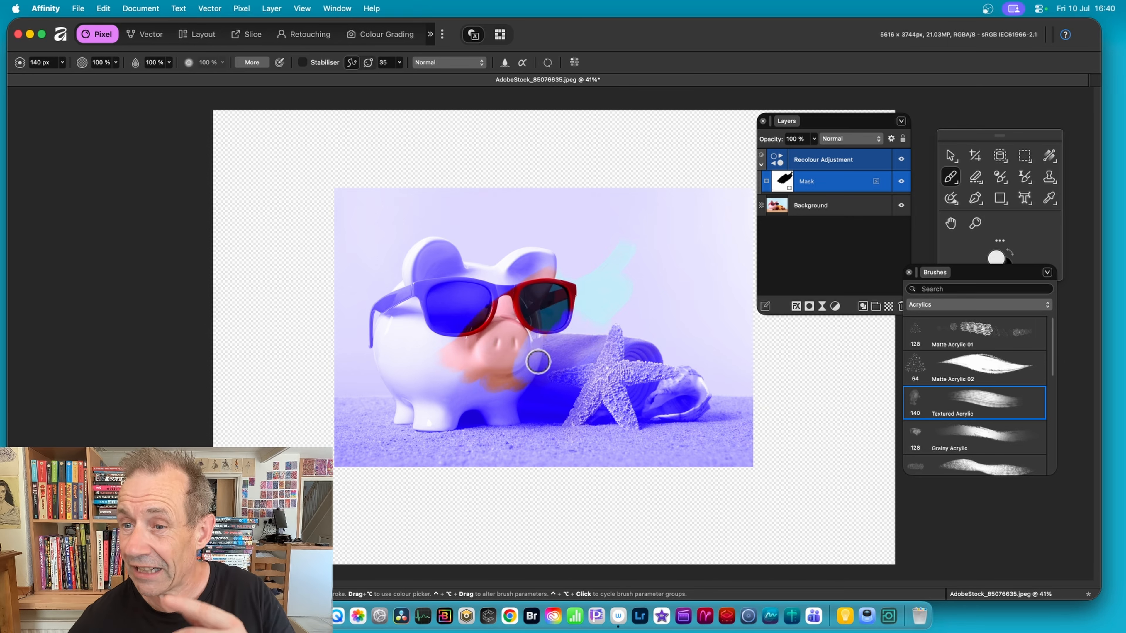
pyautogui.click(1001, 182)
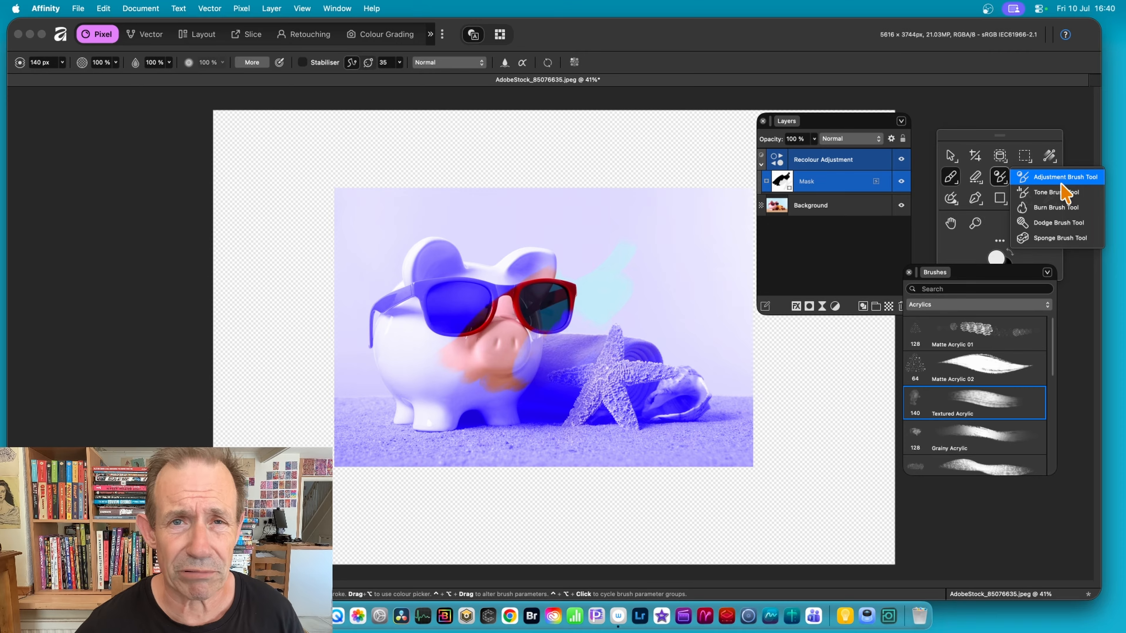